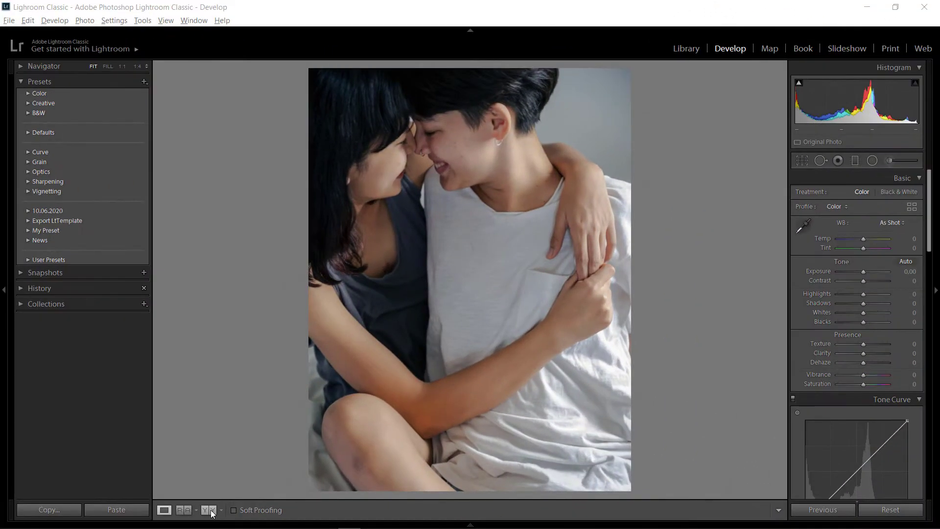
Show the two-person portrait in the Develop module's side-by-side Before/After view
left_click(212, 511)
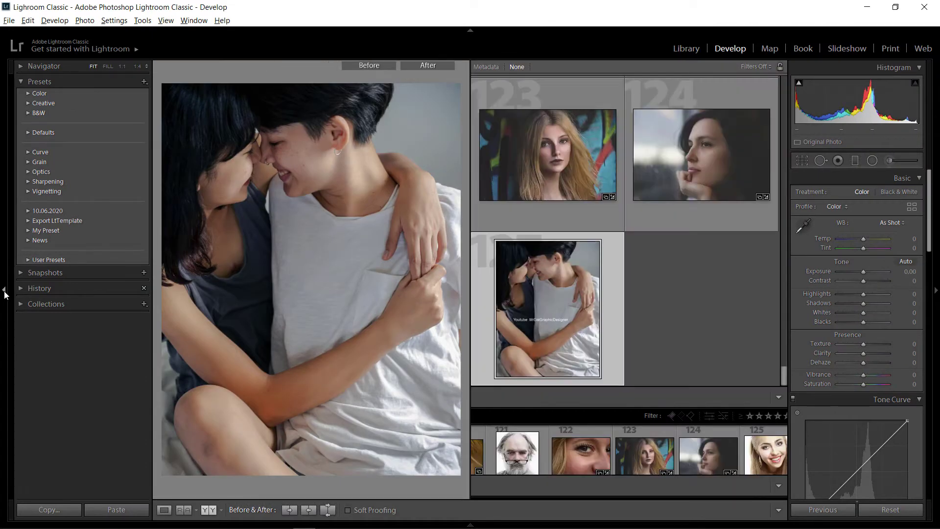
Hide the left panel, then warm the portrait to Temp +9 and flatten it with Contrast -65
left_click(4, 294)
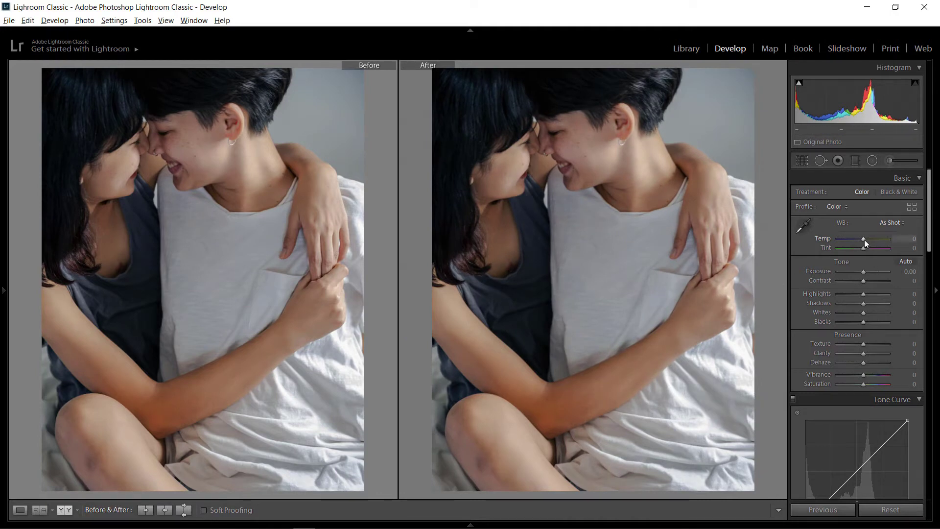
left_click_drag(865, 240, 866, 239)
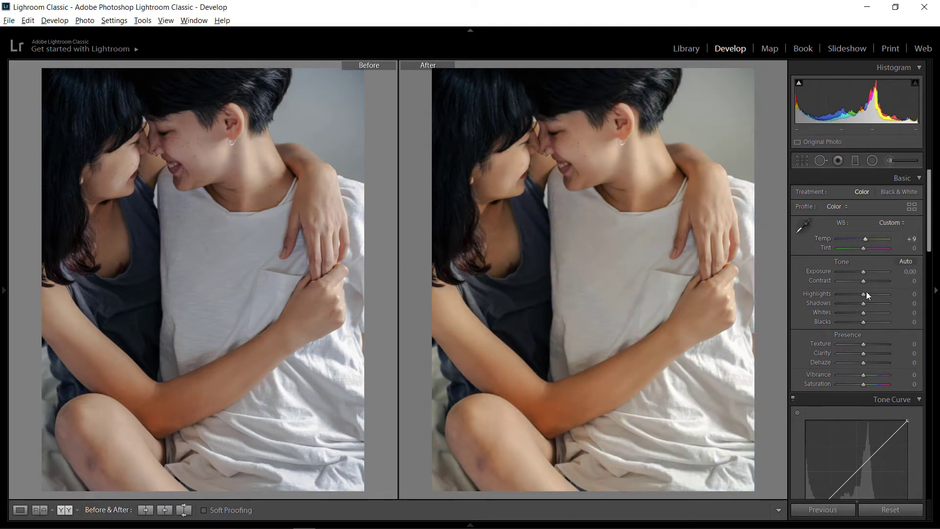
left_click_drag(863, 280, 847, 280)
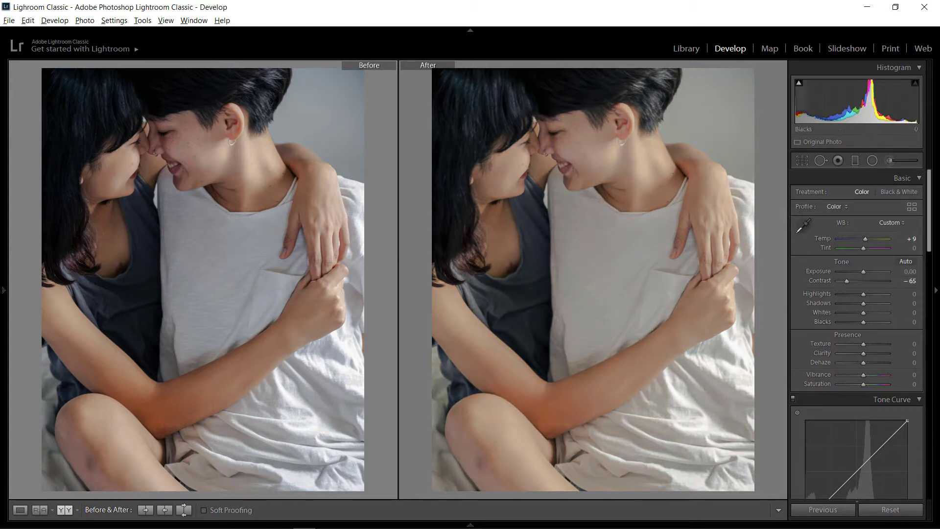
Zoom in and pan across the faces, hair, collar and neck to inspect the skin
left_click(564, 143)
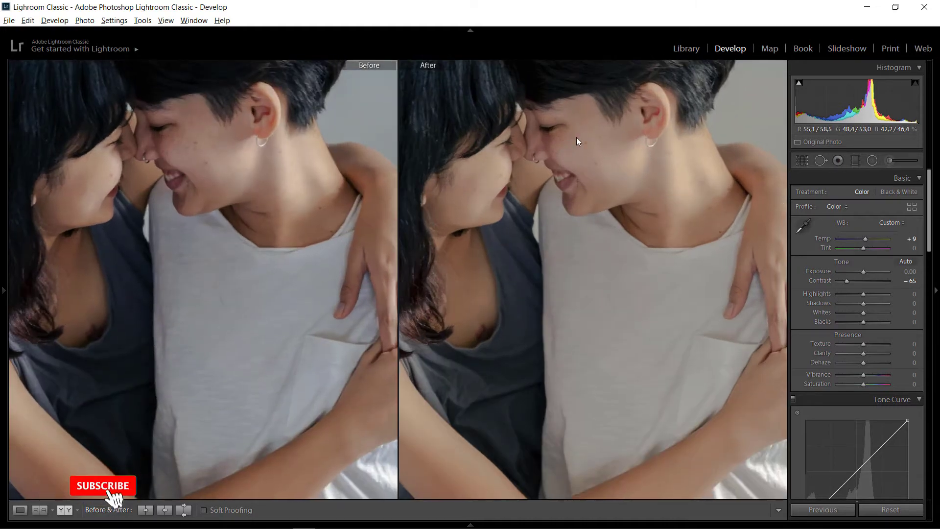
left_click(575, 137)
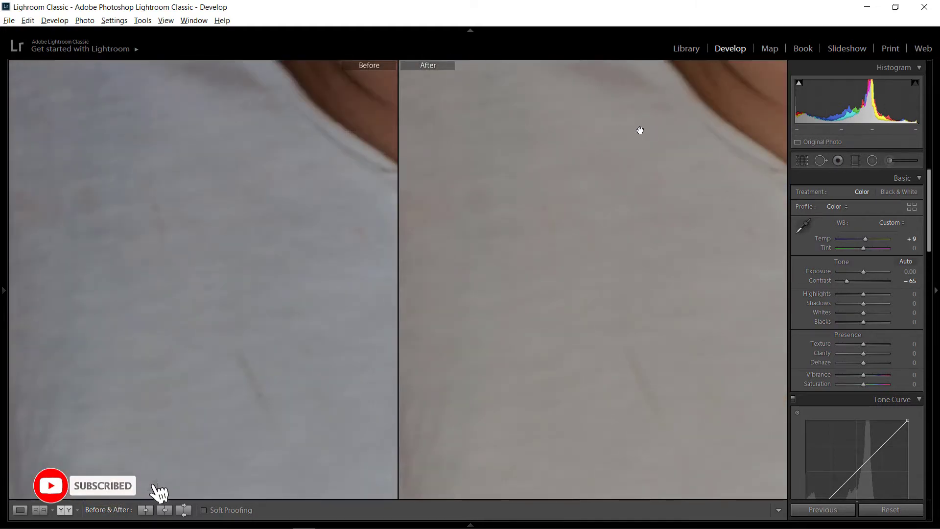
left_click(640, 131)
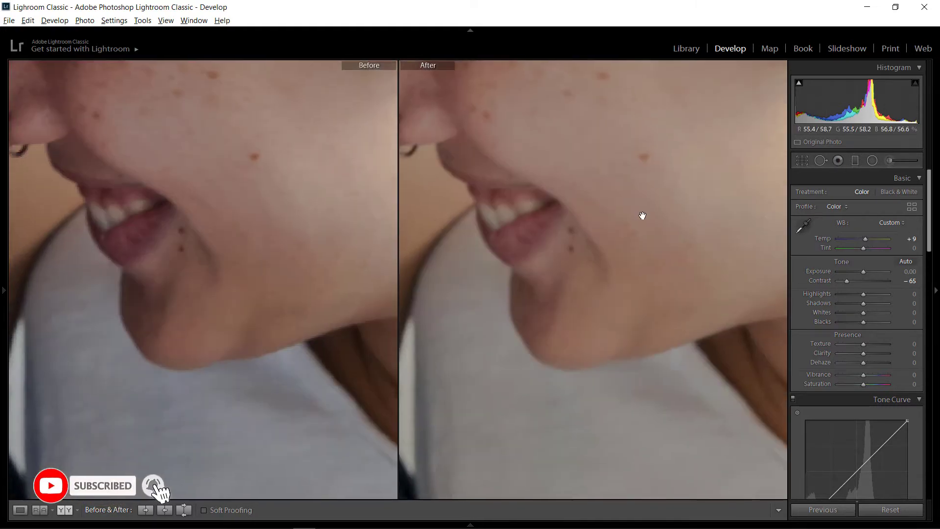
left_click_drag(642, 214, 531, 242)
left_click(671, 181)
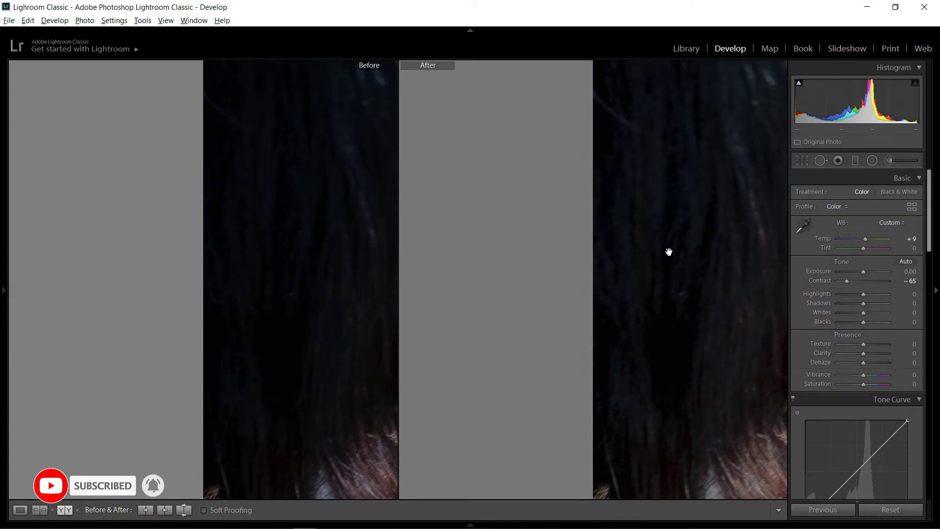
mouse_move(667, 252)
left_mouse_down()
mouse_move(659, 185)
mouse_move(522, 134)
left_mouse_up()
mouse_move(465, 249)
left_mouse_down()
mouse_move(569, 164)
mouse_move(598, 223)
mouse_move(550, 373)
mouse_move(659, 276)
mouse_move(569, 154)
mouse_move(541, 160)
mouse_move(533, 254)
mouse_move(628, 326)
mouse_move(737, 235)
mouse_move(677, 310)
mouse_move(580, 246)
left_mouse_up()
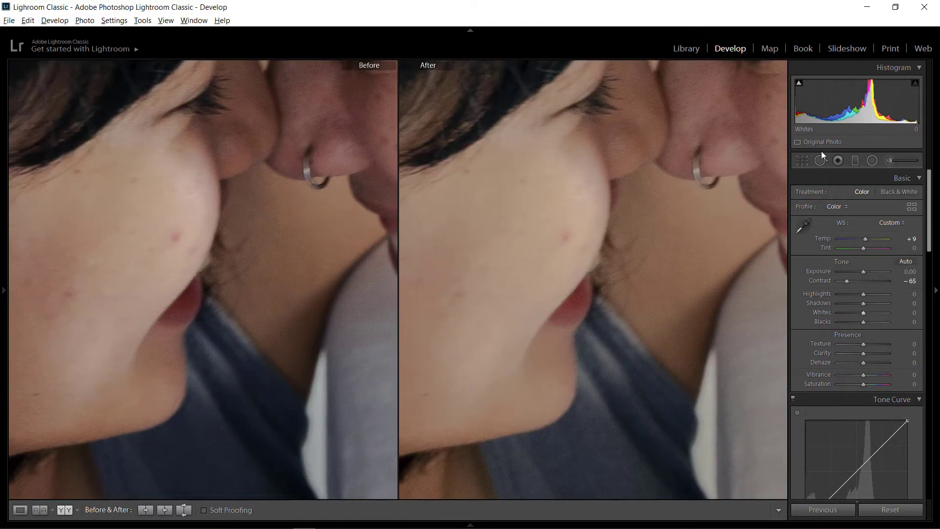
left_click(820, 161)
Clone out six red blemishes across the first person's cheek and lower face
left_click(563, 236)
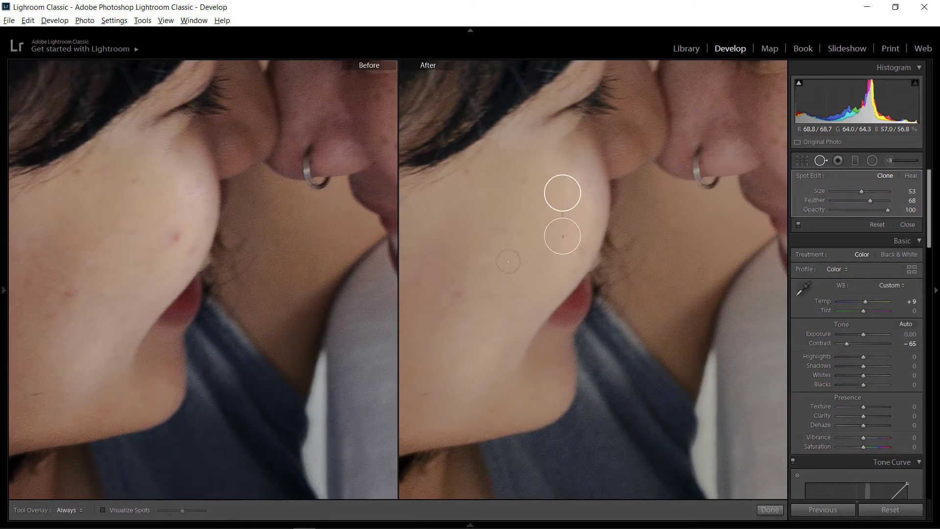
left_click(459, 293)
left_click(416, 279)
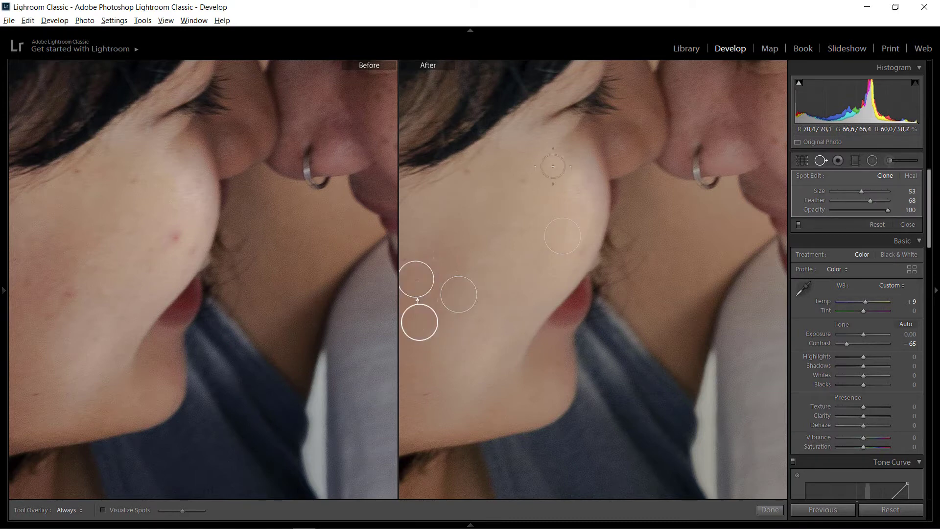
left_click(520, 182)
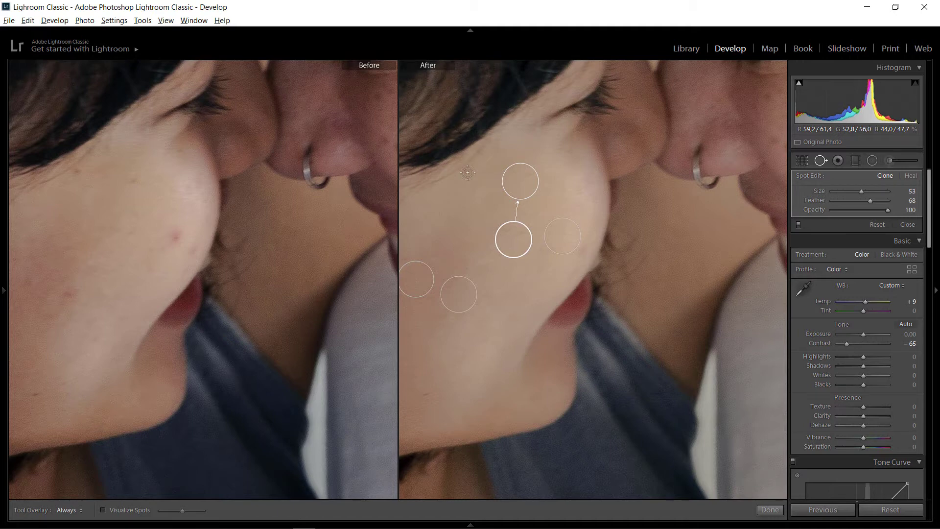
left_click(468, 173)
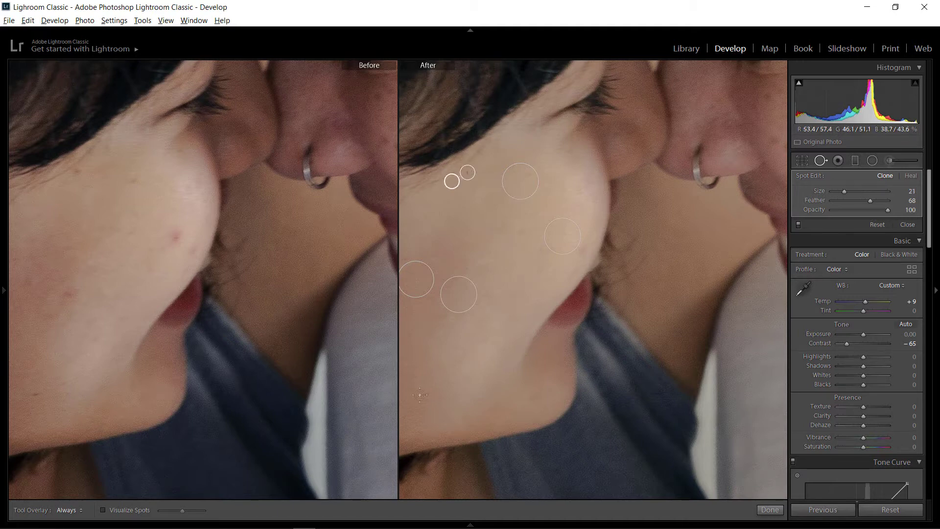
left_click_drag(419, 394, 429, 390)
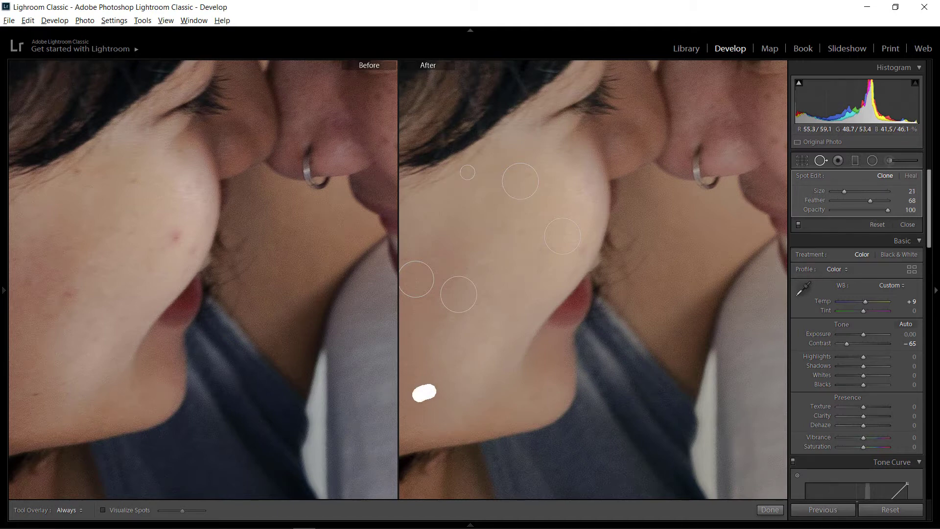
Remove the spot near the nose and a blemish on the jaw
left_click(567, 149)
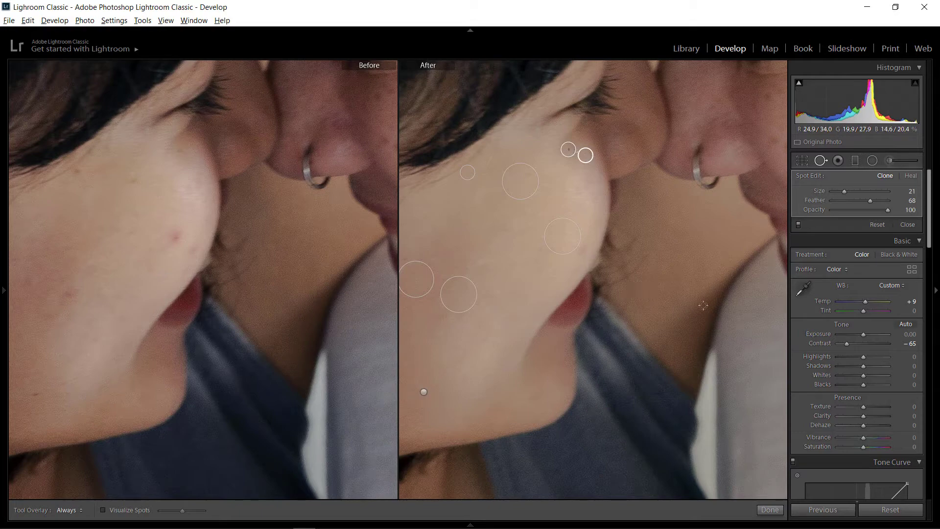
left_click_drag(639, 310, 739, 196)
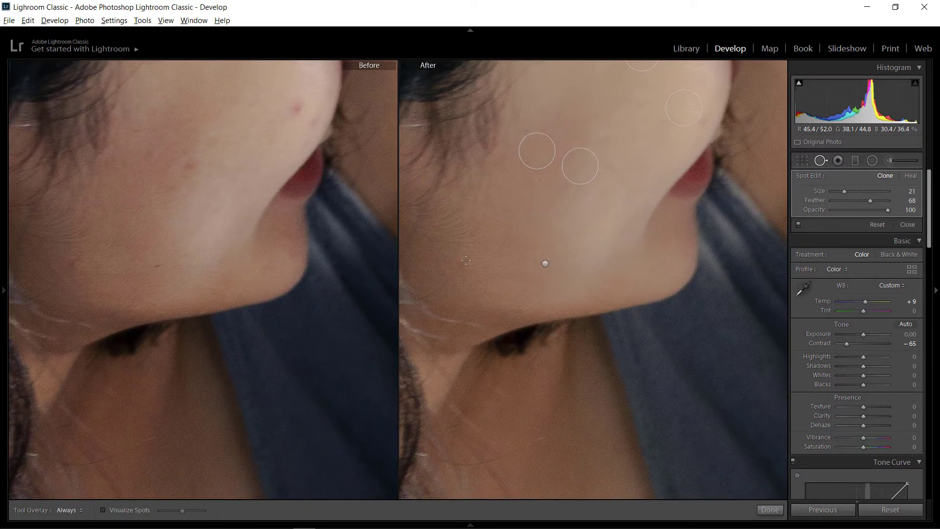
left_click(464, 261)
mouse_move(656, 209)
left_mouse_down()
mouse_move(640, 185)
mouse_move(608, 286)
mouse_move(562, 330)
left_mouse_up()
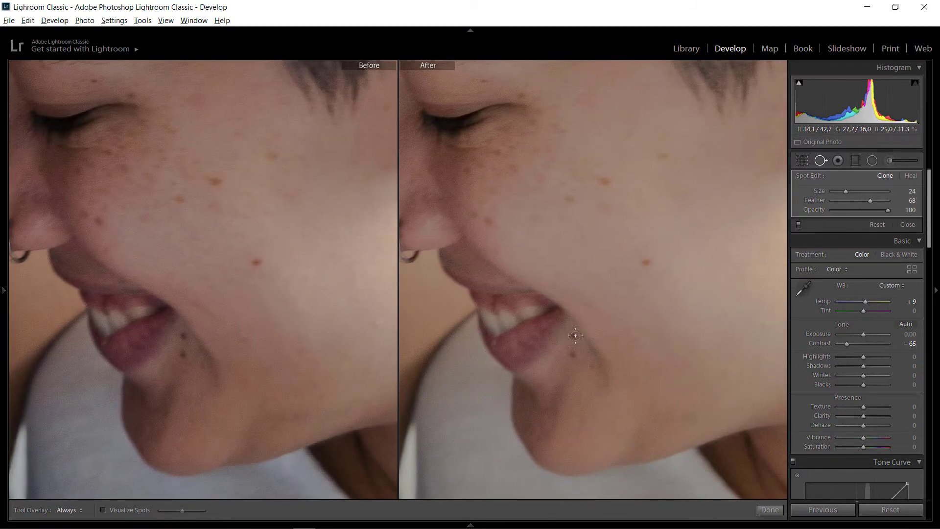
Clone out the spots below the second person's lip, on the chin and the cheek freckles
mouse_move(572, 335)
left_mouse_down()
mouse_move(571, 353)
mouse_move(555, 366)
left_mouse_up()
left_click(571, 354)
left_click(588, 365)
left_click(643, 262)
left_click_drag(662, 154, 625, 138)
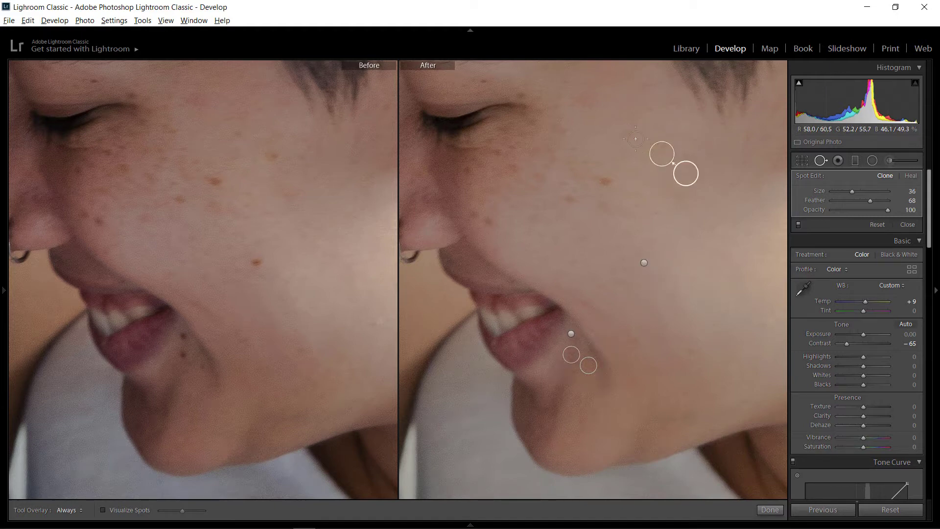
left_click(573, 196)
left_click(601, 206)
left_click(535, 216)
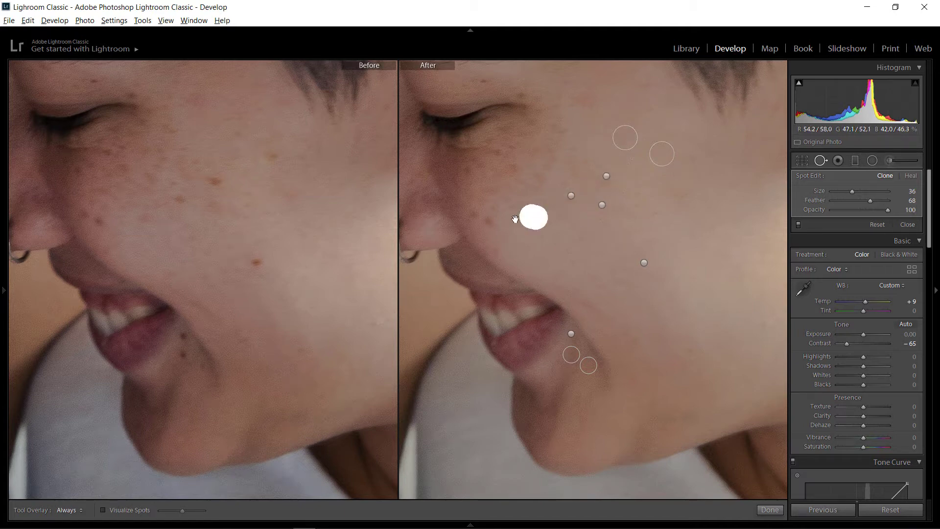
Remove freckles beside the nose, under the eye, near the eyelid and below the hairline
mouse_move(469, 213)
left_mouse_down()
mouse_move(537, 264)
mouse_move(490, 199)
left_mouse_up()
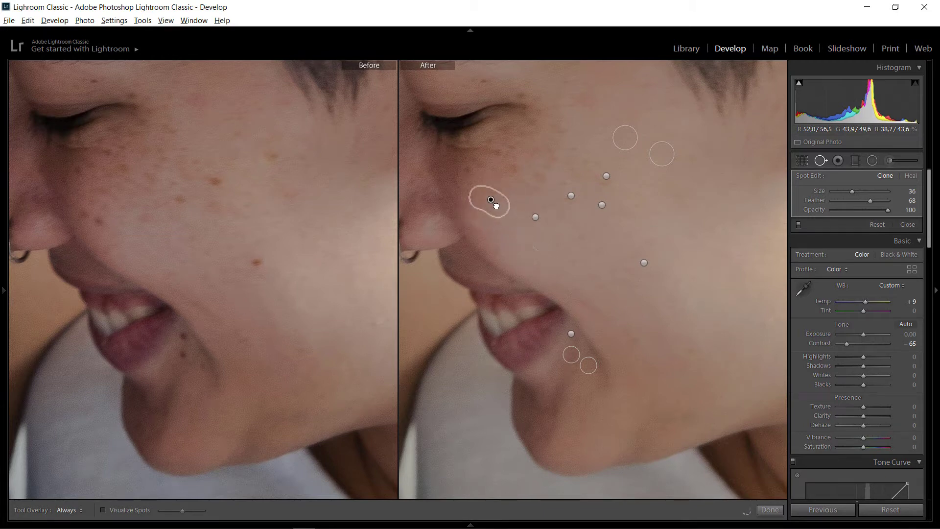
left_click(511, 167)
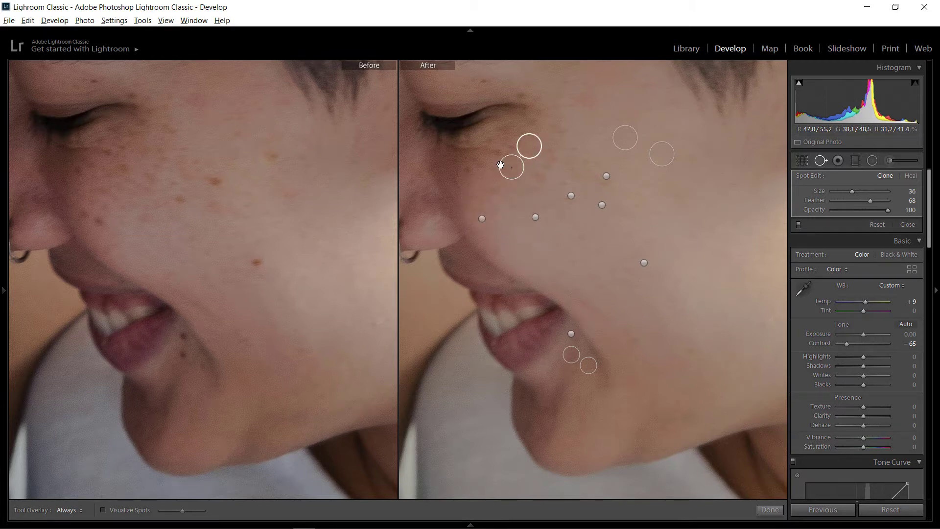
left_click(466, 172)
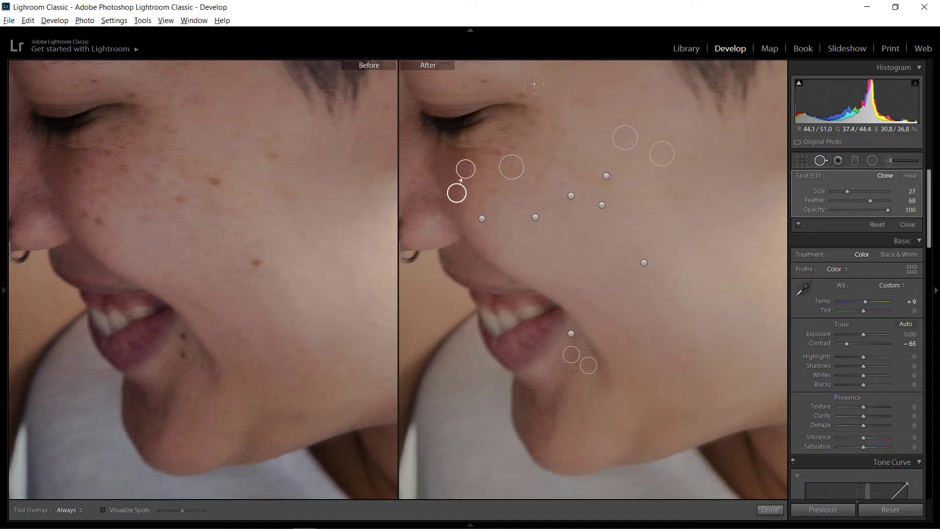
left_click(522, 96)
left_click(453, 81)
left_click_drag(648, 261, 637, 345)
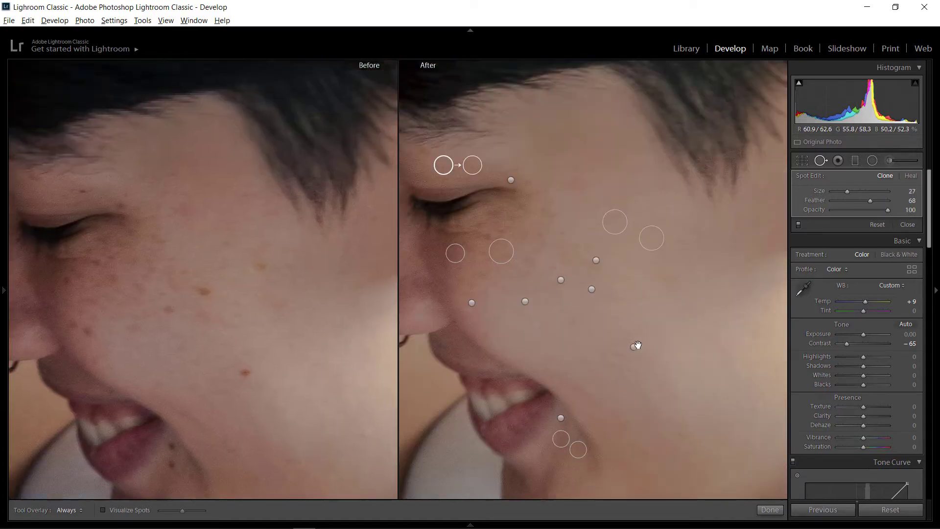
left_click_drag(568, 270, 578, 269)
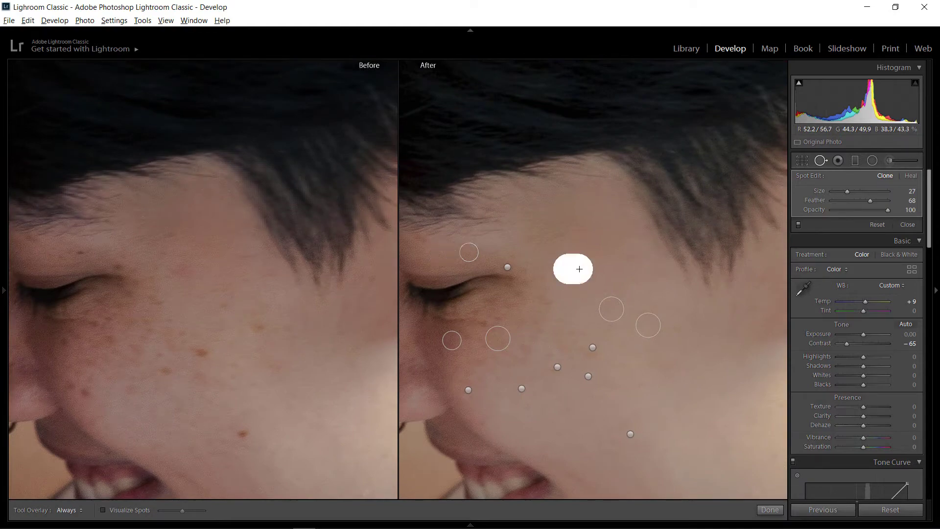
Clone out the marks on the chin, under the chin and on the neck below the ear
scroll(685, 221, "down", 3)
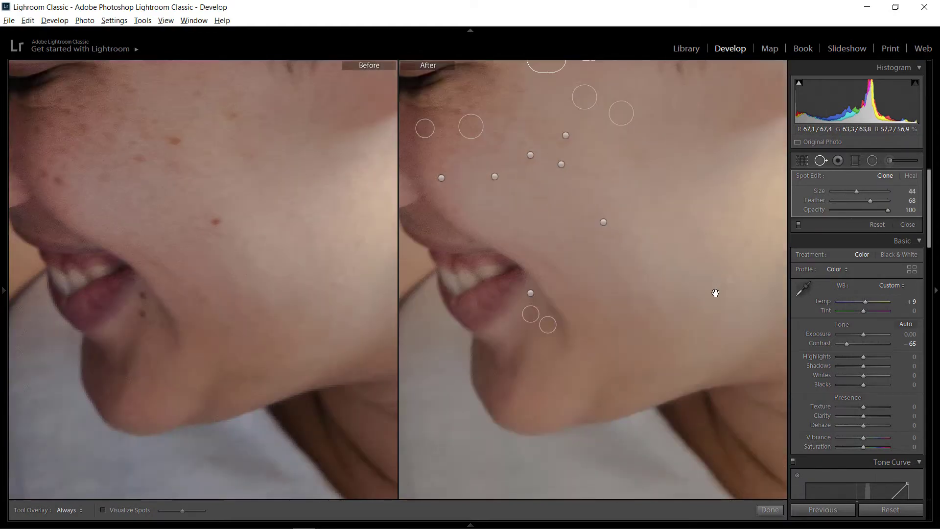
scroll(695, 235, "down", 3)
scroll(612, 166, "down", 3)
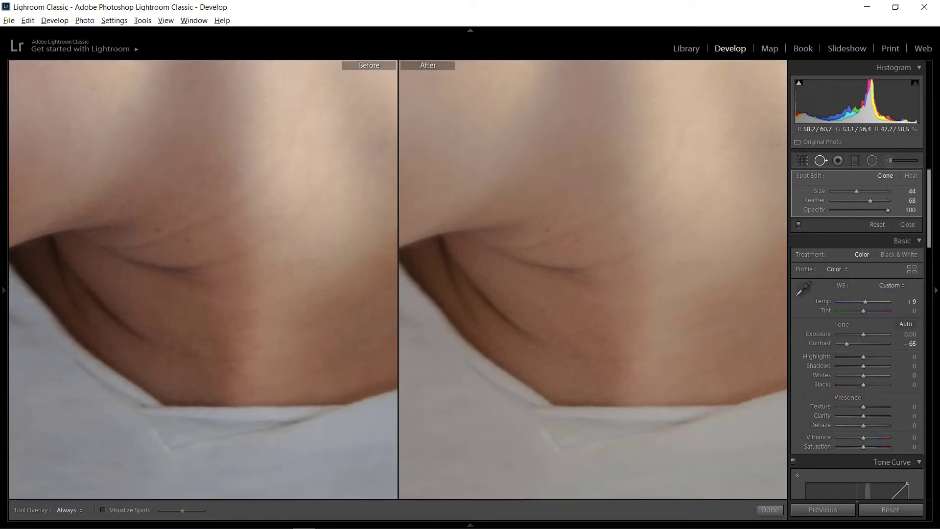
left_click(546, 230)
left_click(576, 240)
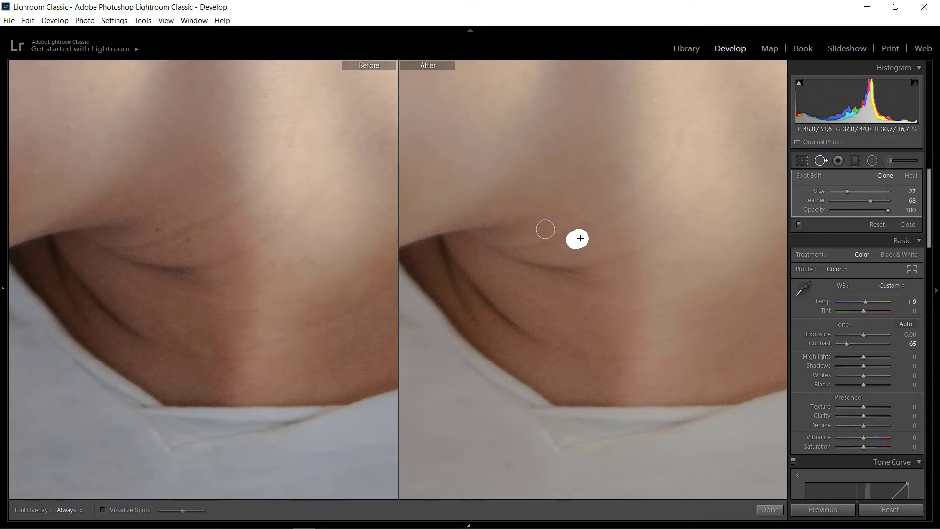
scroll(652, 193, "up", 3)
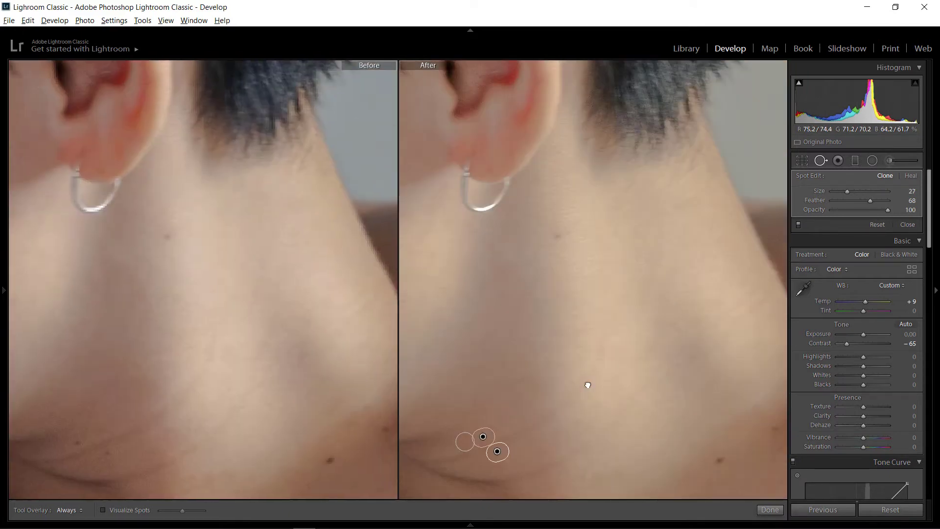
left_click(556, 238)
scroll(563, 156, "down", 5)
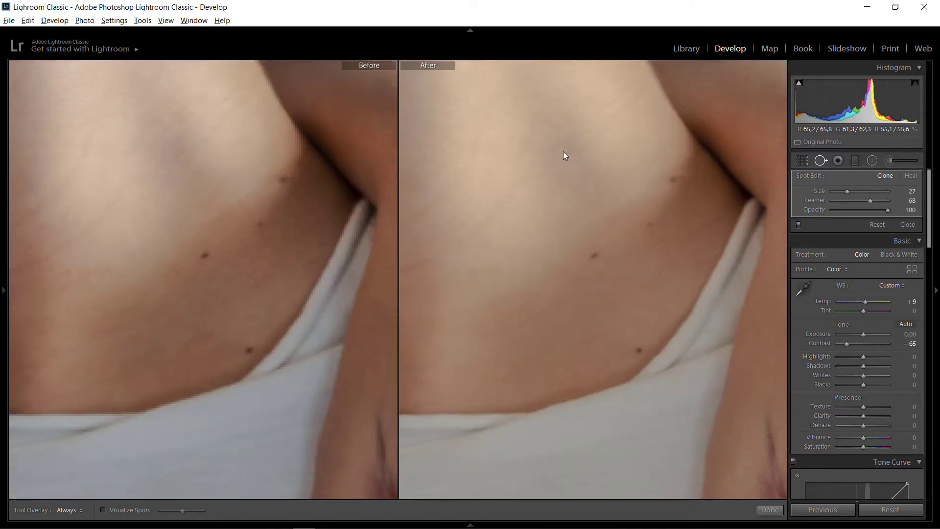
Remove the torso moles and the last neck blemish, then zoom back to the whole photo
left_click(595, 253)
left_click(673, 178)
left_click(652, 221)
left_click(644, 349)
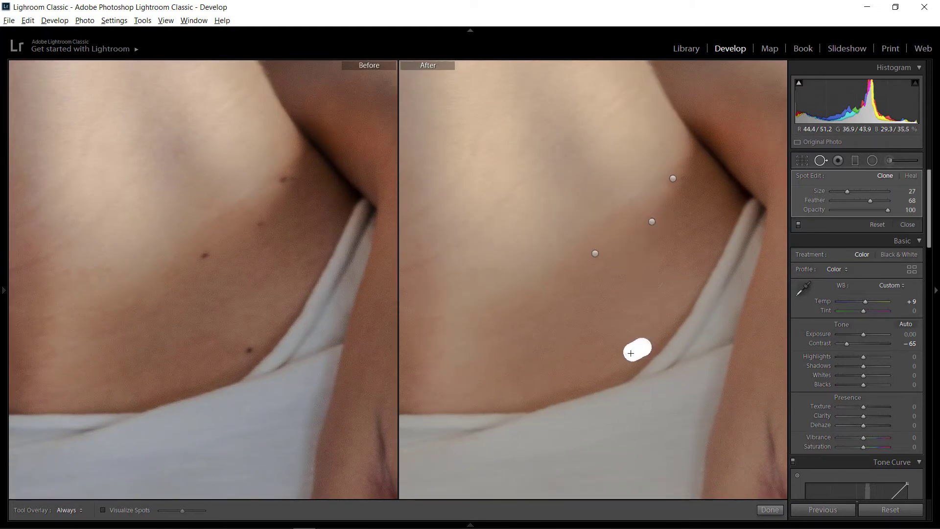
key("ctrl+minus")
key("ctrl+minus")
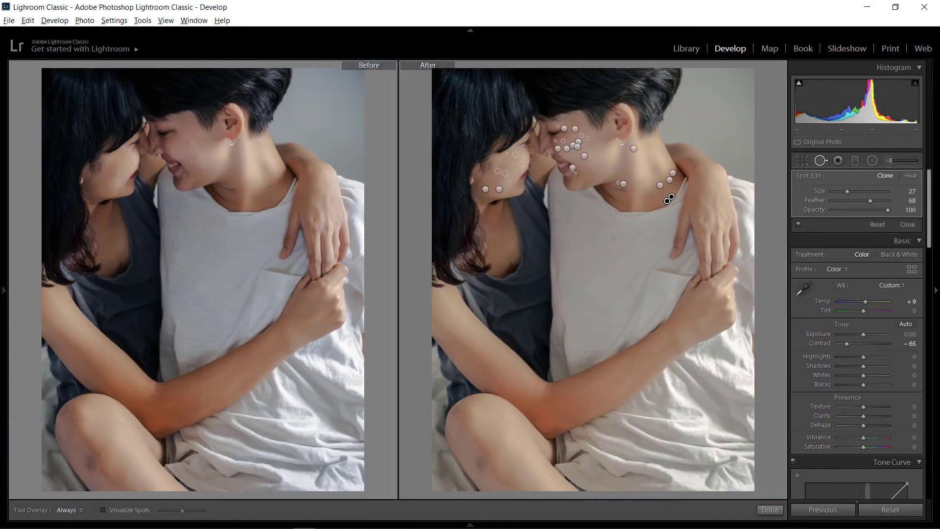
Close Spot Removal and zoom in to frame the two faces
key("q")
left_click(572, 156)
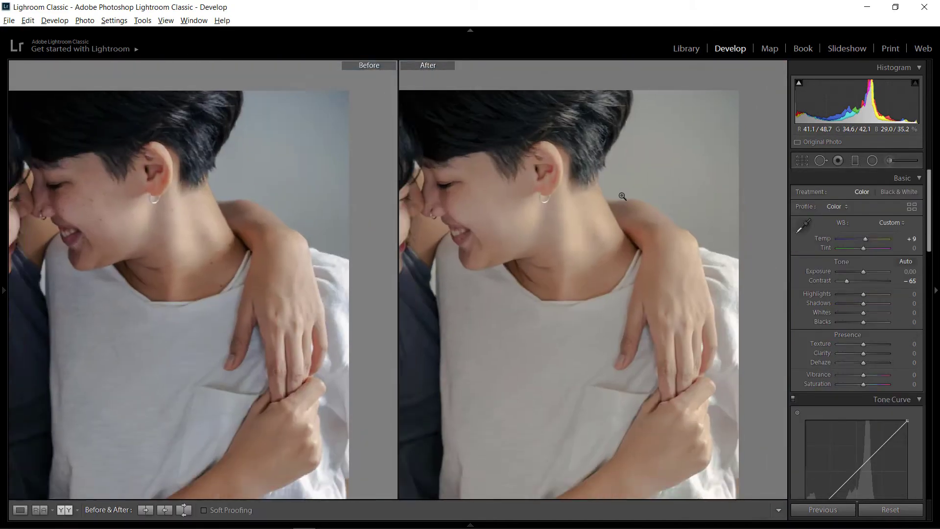
left_click(572, 155)
mouse_move(562, 162)
left_mouse_down()
mouse_move(609, 172)
mouse_move(663, 247)
left_mouse_up()
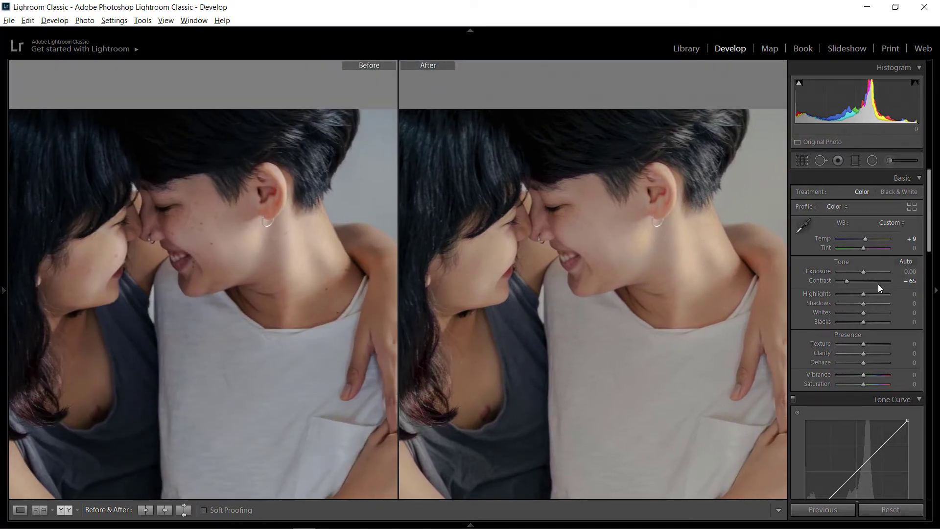
scroll(863, 268, "down", 5)
scroll(862, 268, "up", 2)
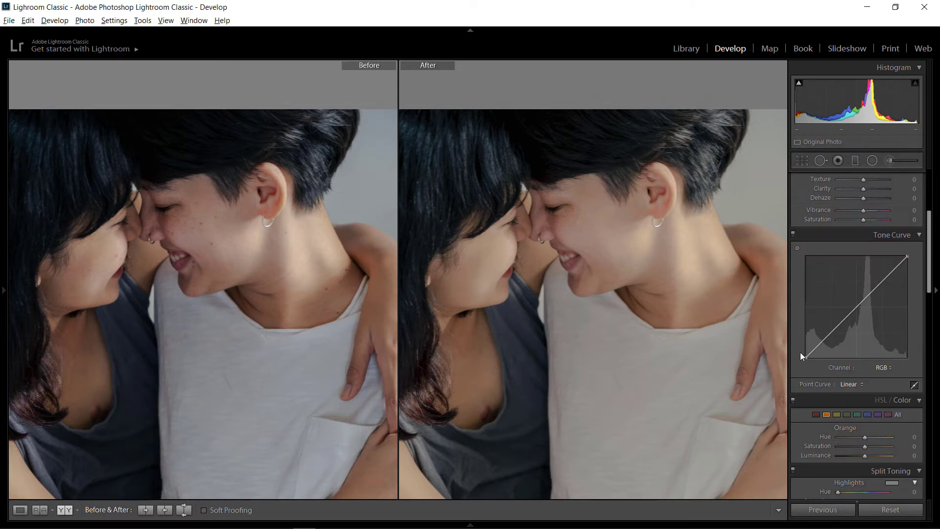
Shape the RGB tone curve into a faded S-curve with lifted blacks and lowered whites
left_click_drag(806, 356, 812, 343)
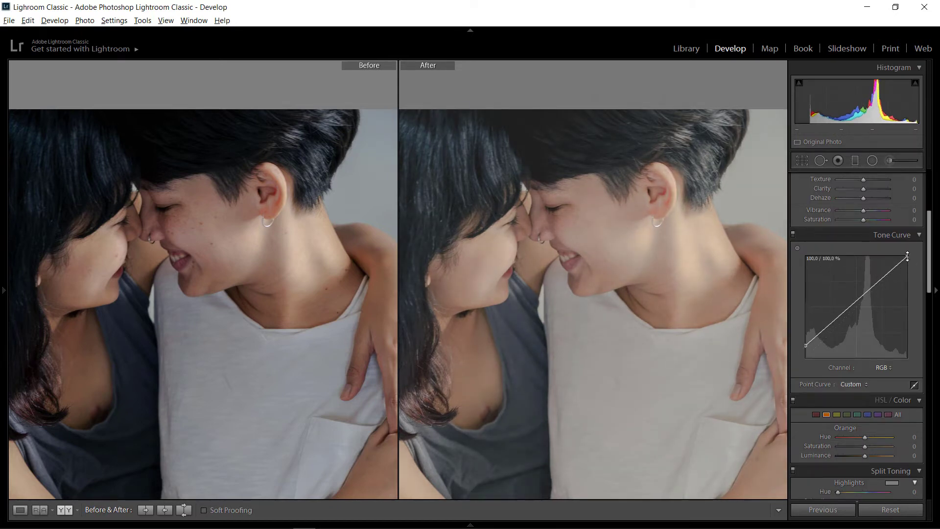
left_click_drag(907, 256, 907, 265)
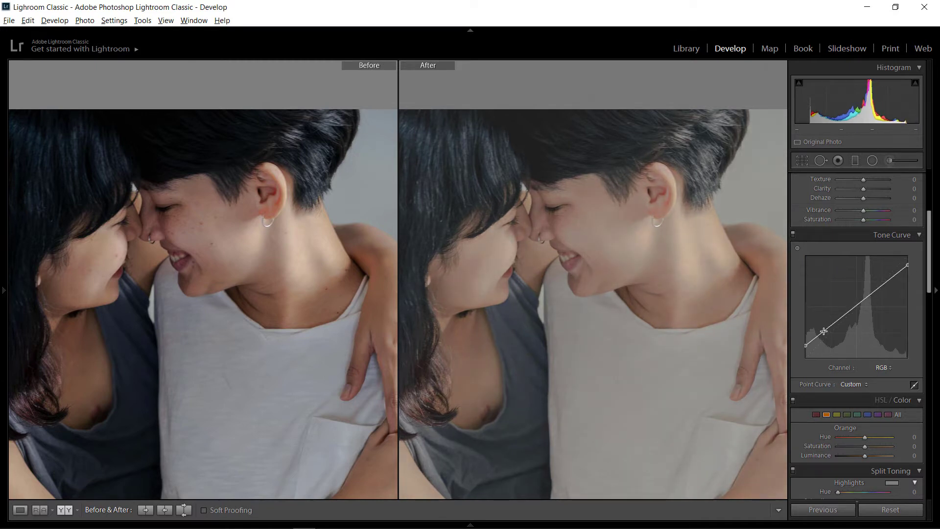
left_click_drag(824, 331, 824, 338)
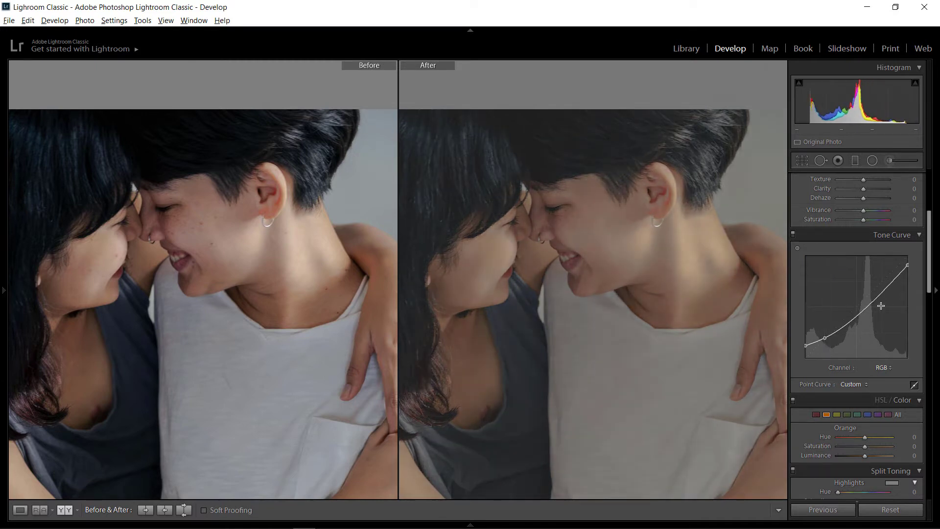
left_click_drag(877, 299, 872, 290)
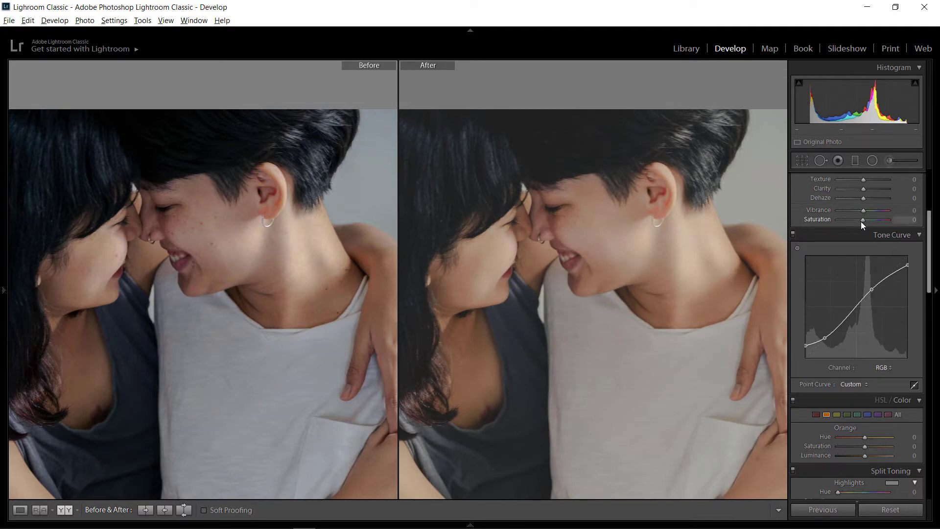
On the Red tone curve, lift the shadows and a midtone point to tint the portrait pink
scroll(891, 347, "down", 3)
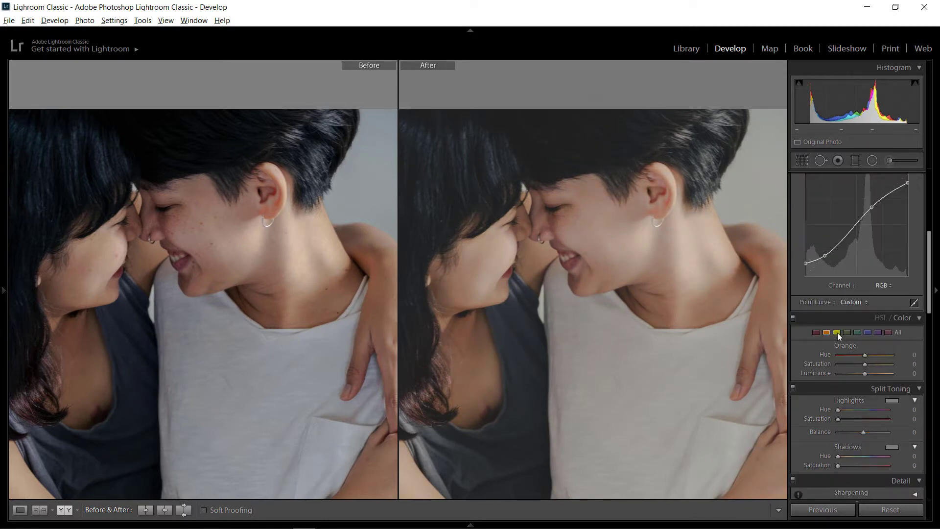
left_click(887, 287)
left_click(852, 310)
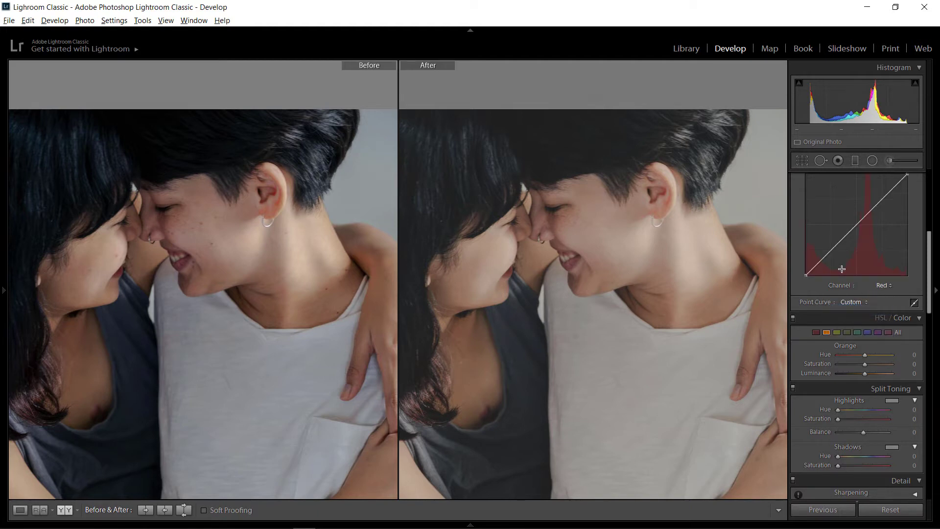
mouse_move(804, 277)
left_mouse_down()
mouse_move(801, 270)
mouse_move(824, 257)
left_mouse_up()
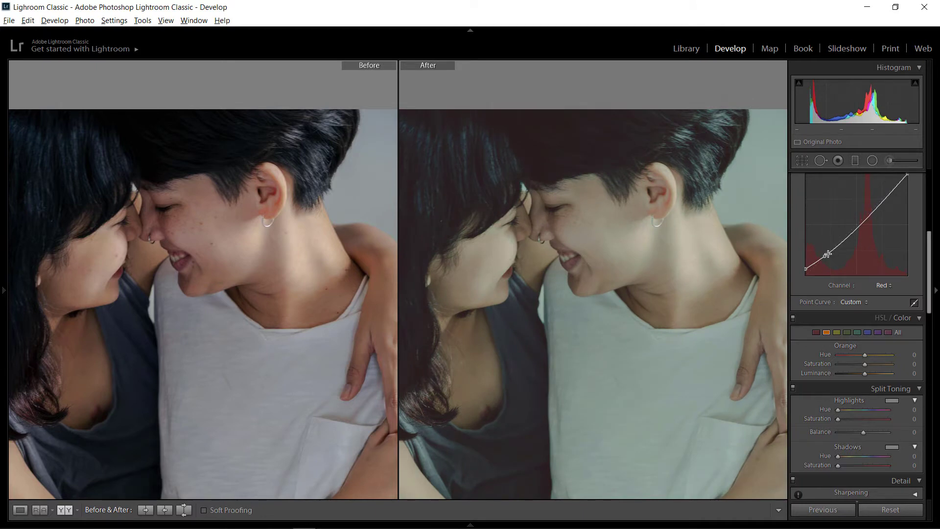
scroll(913, 198, "up", 3)
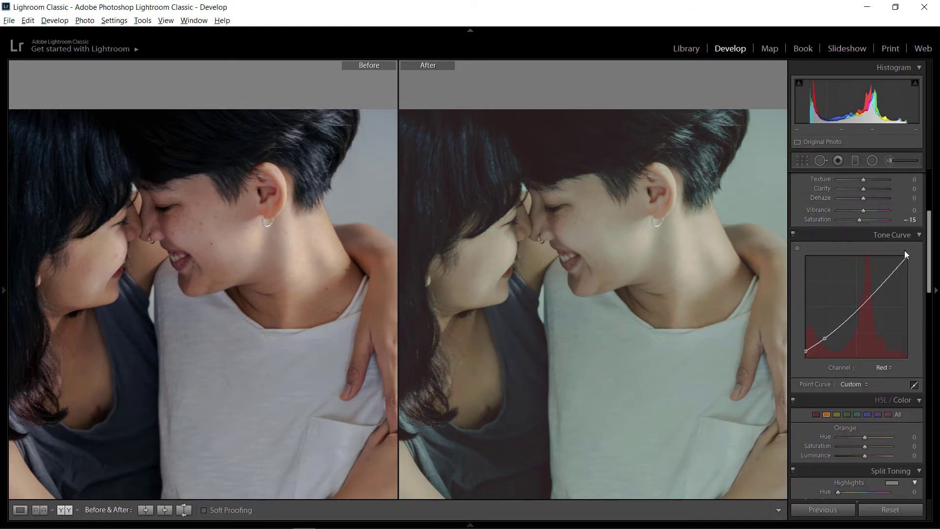
left_click_drag(905, 255, 898, 245)
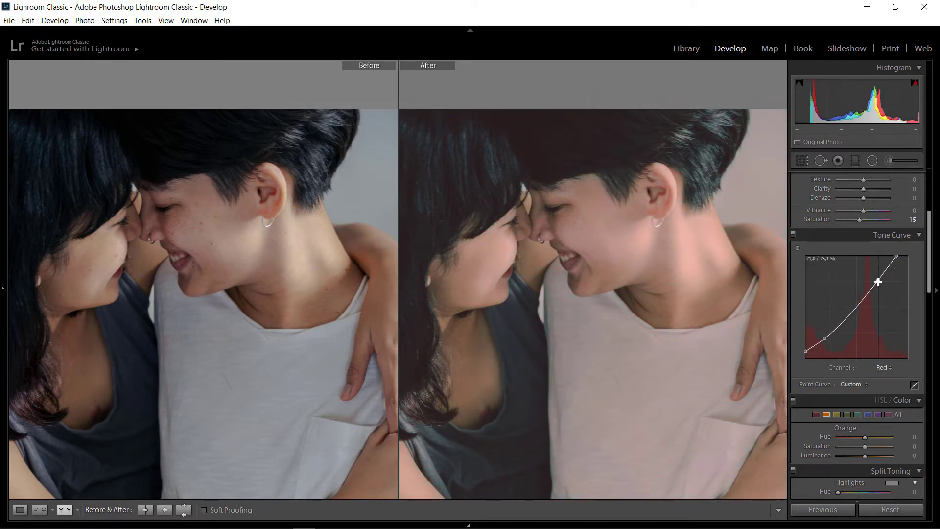
left_click_drag(872, 286, 877, 279)
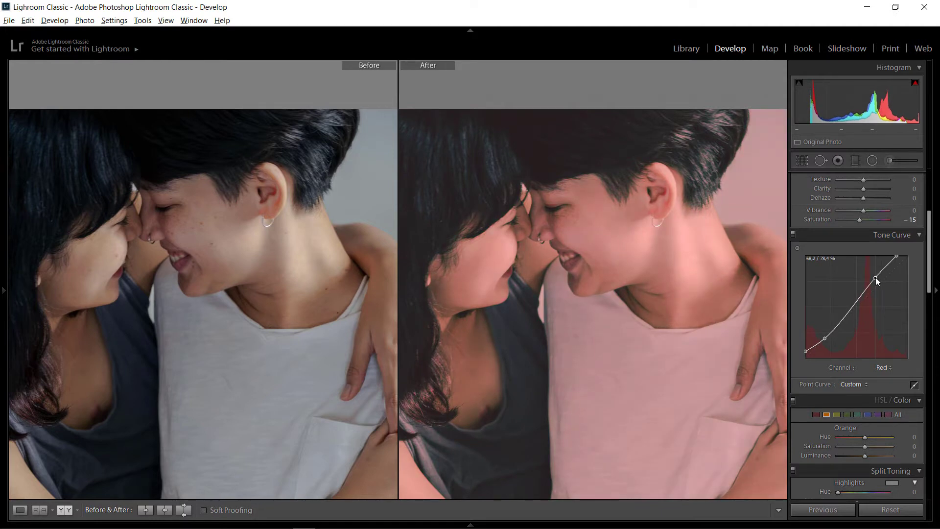
left_click(754, 322)
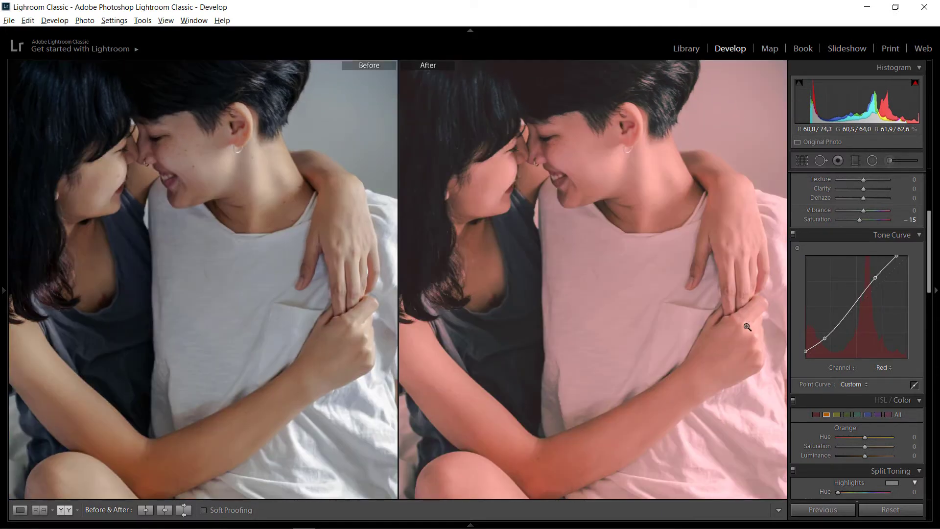
Set the Orange HSL values to Hue -22 and Saturation +13
scroll(859, 340, "down", 3)
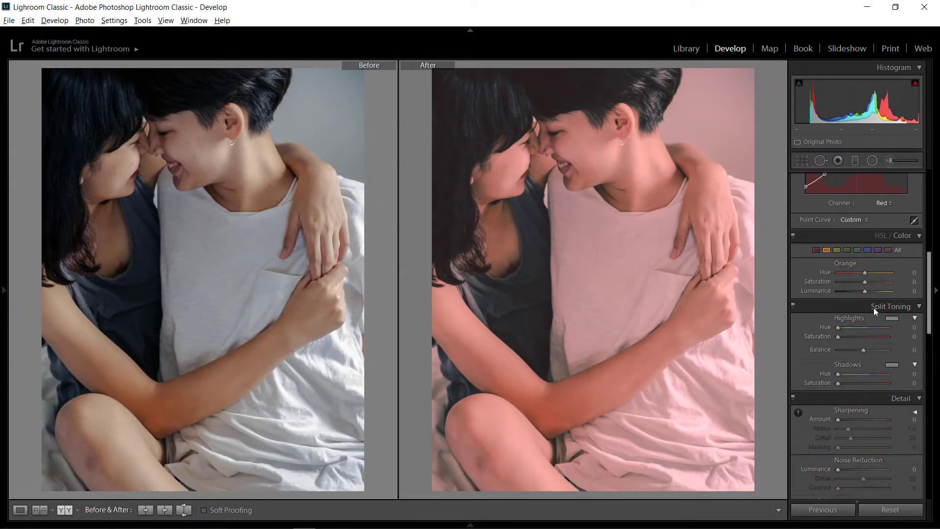
left_click(826, 249)
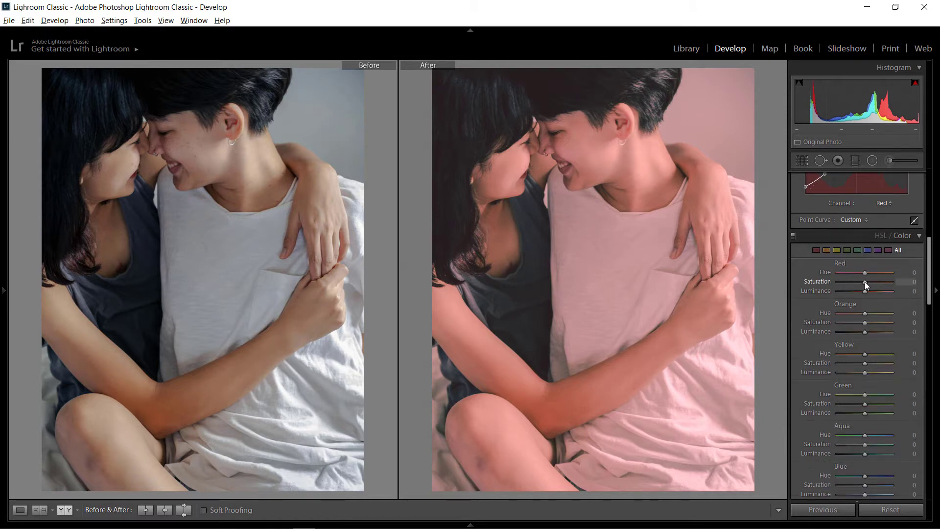
left_click(827, 250)
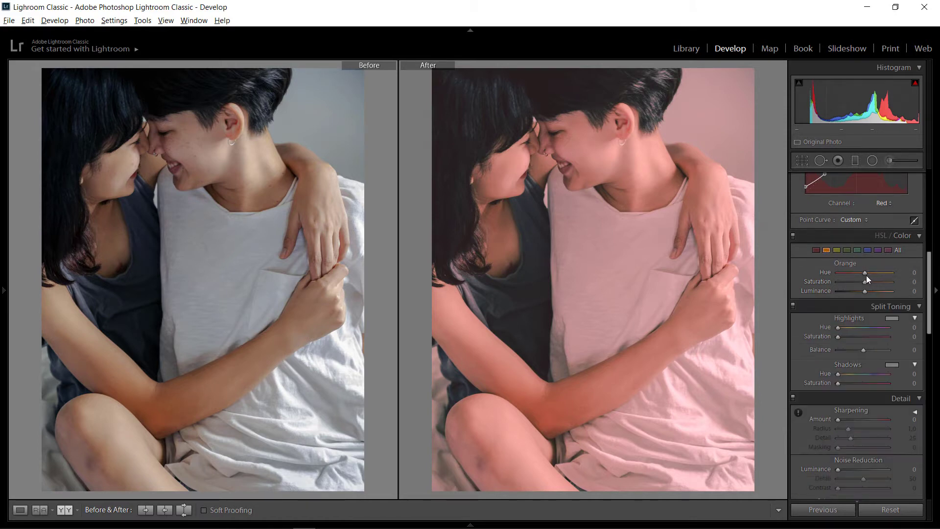
mouse_move(865, 274)
left_mouse_down()
mouse_move(856, 274)
mouse_move(878, 280)
mouse_move(868, 285)
left_mouse_up()
Drop Orange Luminance to -18 and pull the Red curve nearly straight, keeping a slight shadow lift
left_click_drag(864, 291, 857, 291)
scroll(872, 245, "up", 5)
scroll(902, 324, "up", 3)
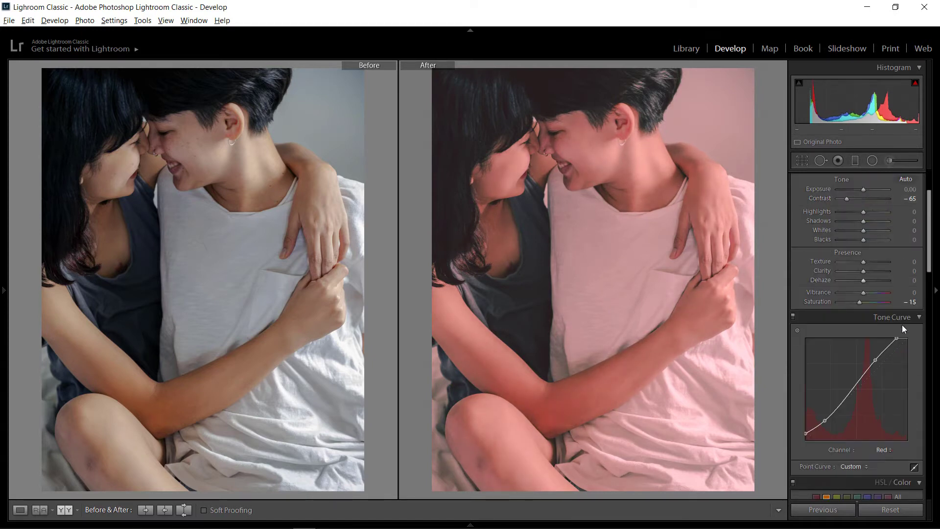
left_click_drag(892, 339, 925, 342)
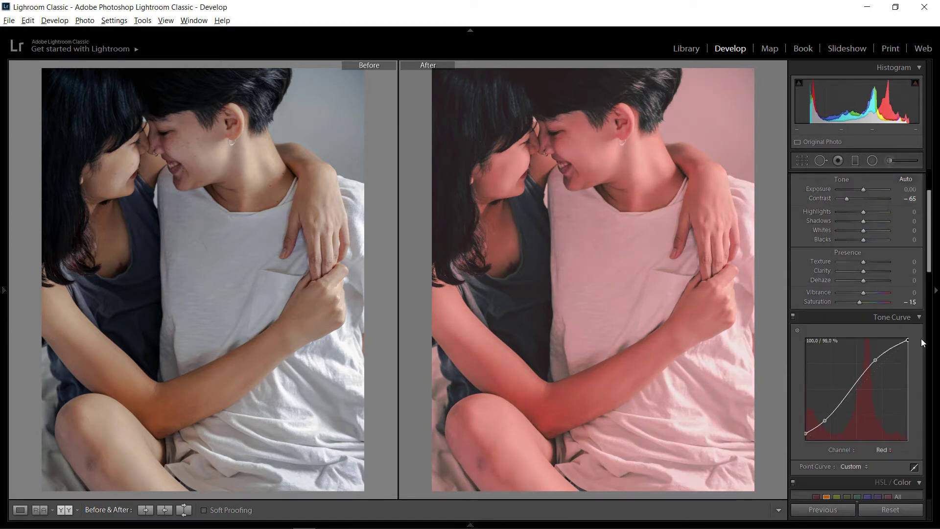
left_click_drag(876, 360, 876, 366)
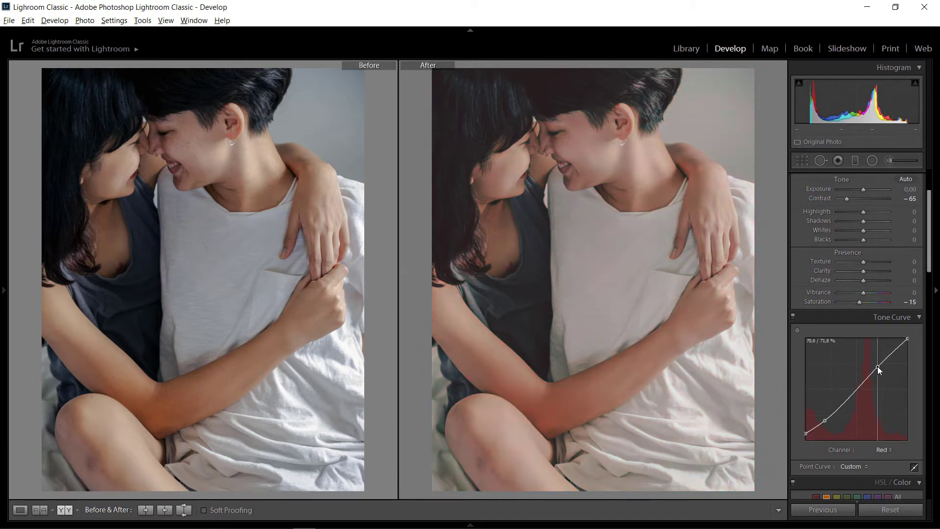
left_click(814, 430)
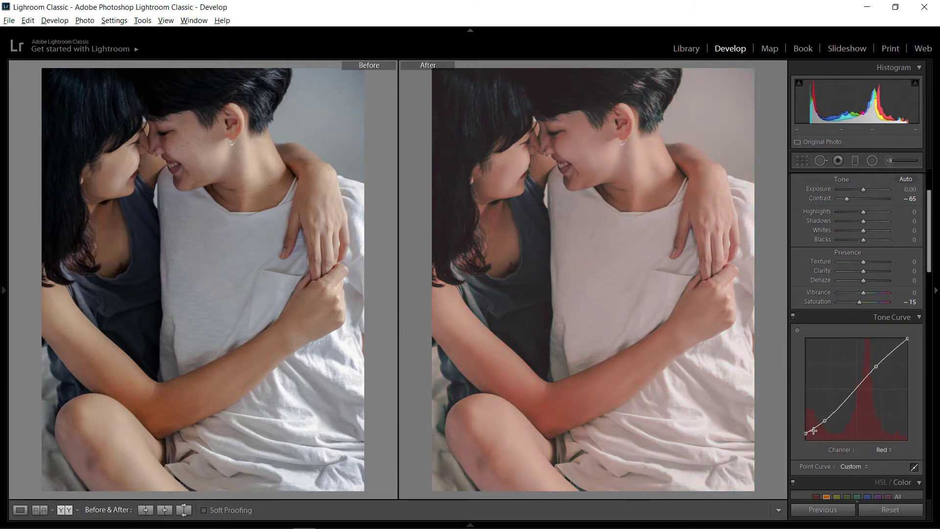
left_click_drag(806, 433, 806, 429)
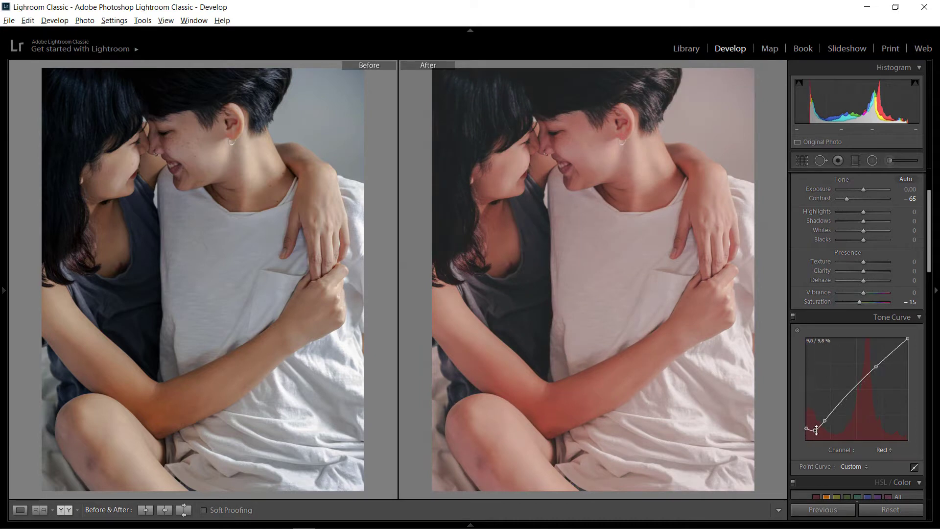
Undo an accidental red hue change and shift the Orange hue to -38
scroll(848, 425, "down", 5)
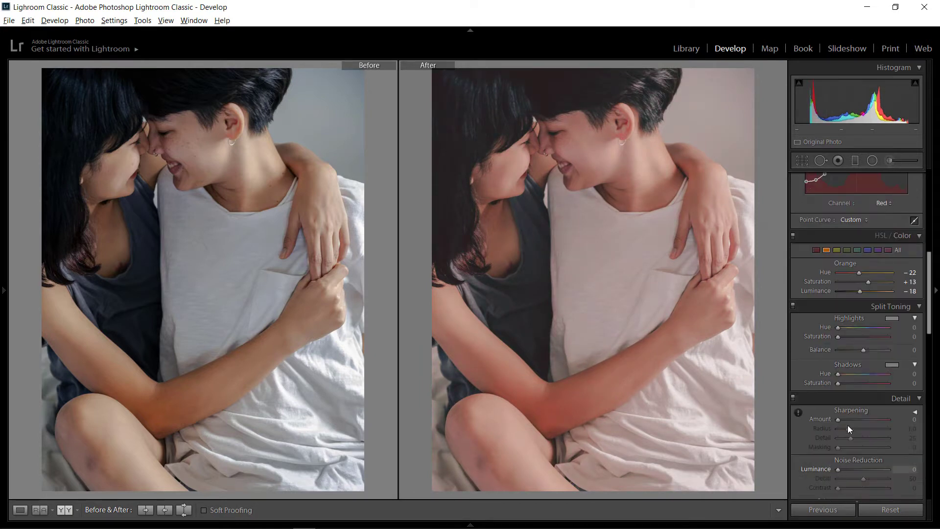
left_click(898, 249)
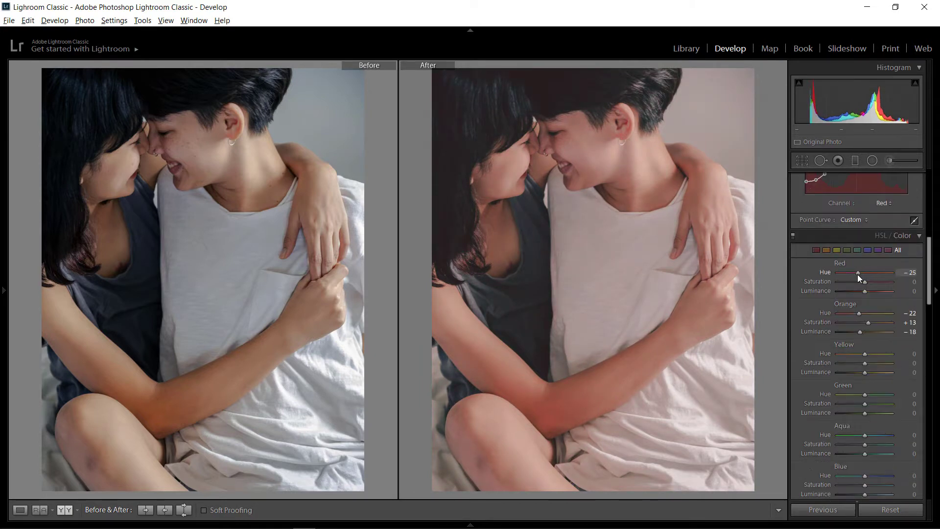
key("ctrl+z")
left_click(826, 250)
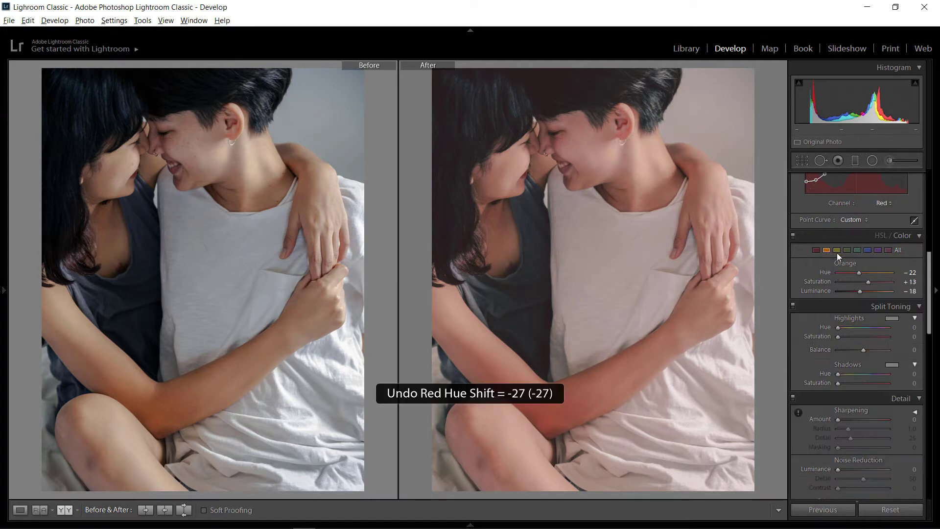
left_click_drag(858, 272, 855, 272)
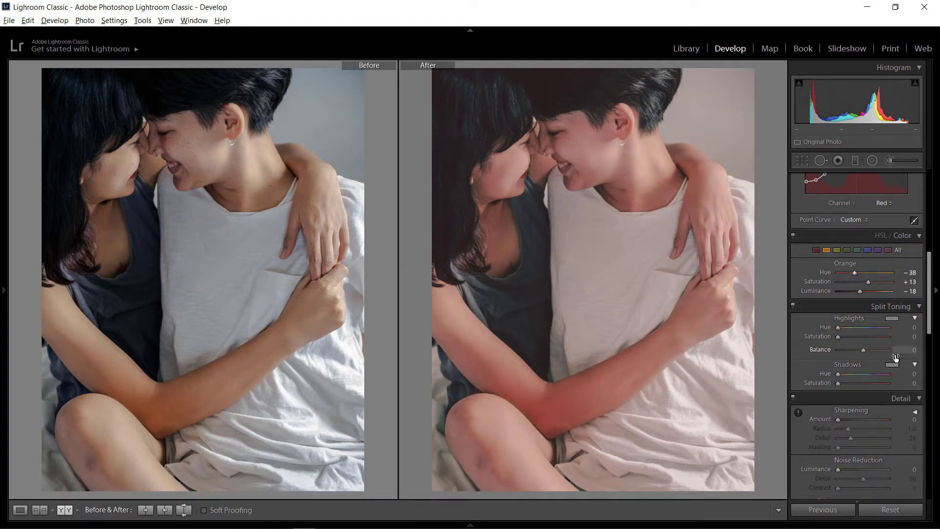
Set the Red HSL values to Hue +20 and Saturation -15
scroll(889, 359, "down", 3)
scroll(895, 355, "down", 2)
scroll(895, 356, "up", 2)
scroll(895, 355, "up", 2)
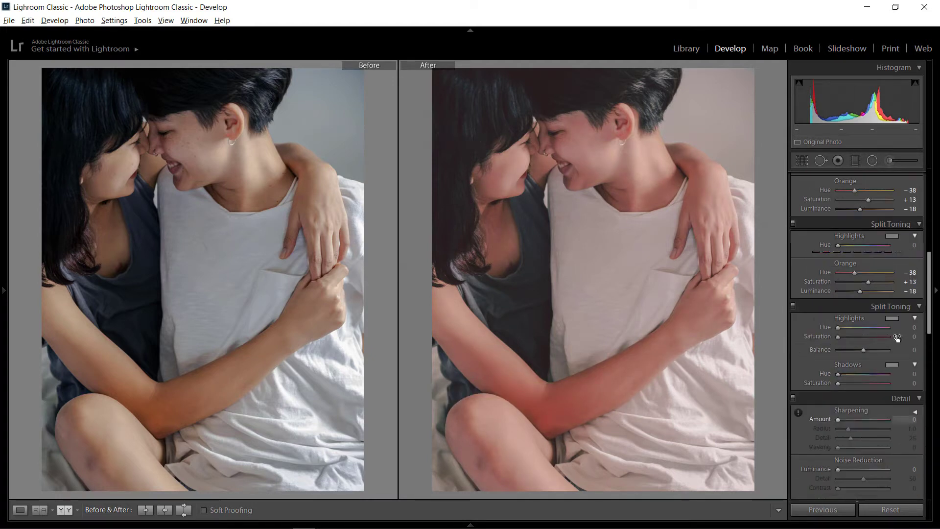
scroll(860, 286, "up", 1)
left_click(816, 332)
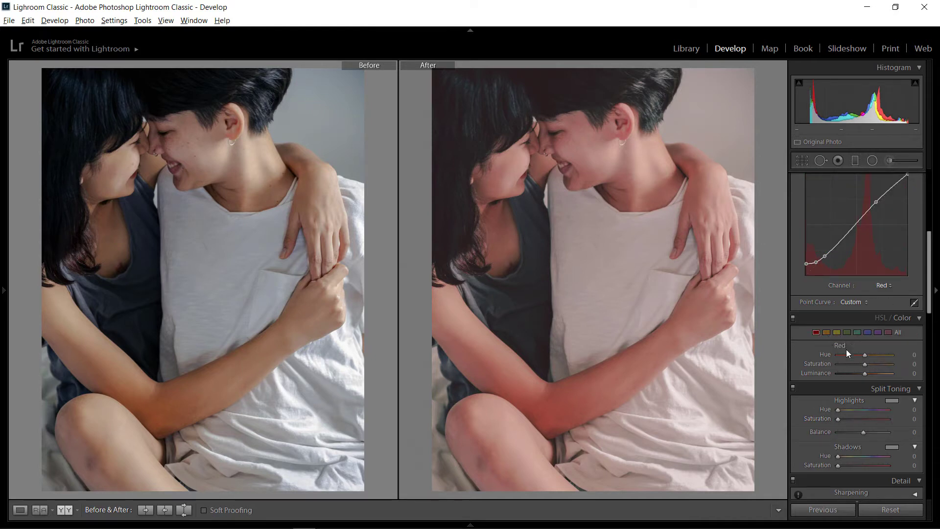
left_click_drag(865, 355, 867, 357)
left_click_drag(865, 364, 869, 372)
Set Calibration Red Primary to Hue +18, Saturation +42, and Blue Primary Saturation to +69
scroll(873, 370, "down", 5)
scroll(889, 347, "down", 5)
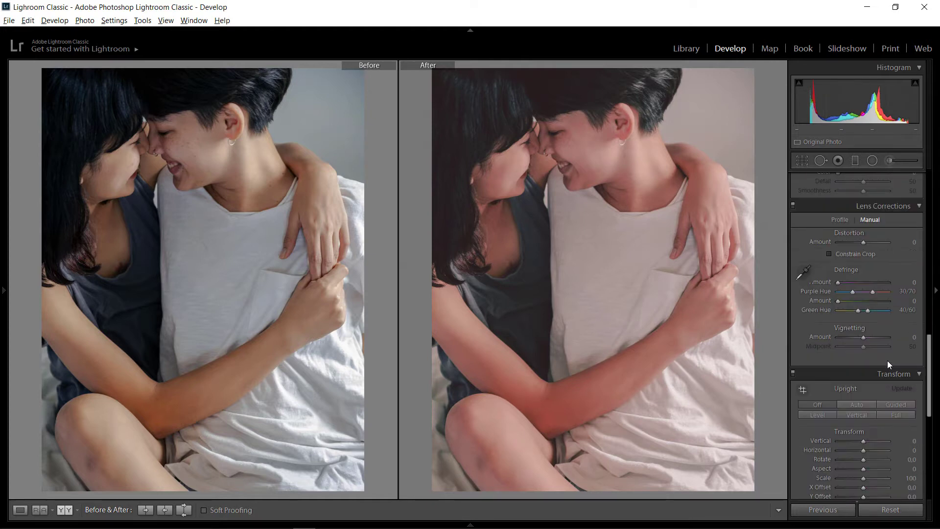
scroll(887, 360, "down", 5)
scroll(887, 361, "down", 2)
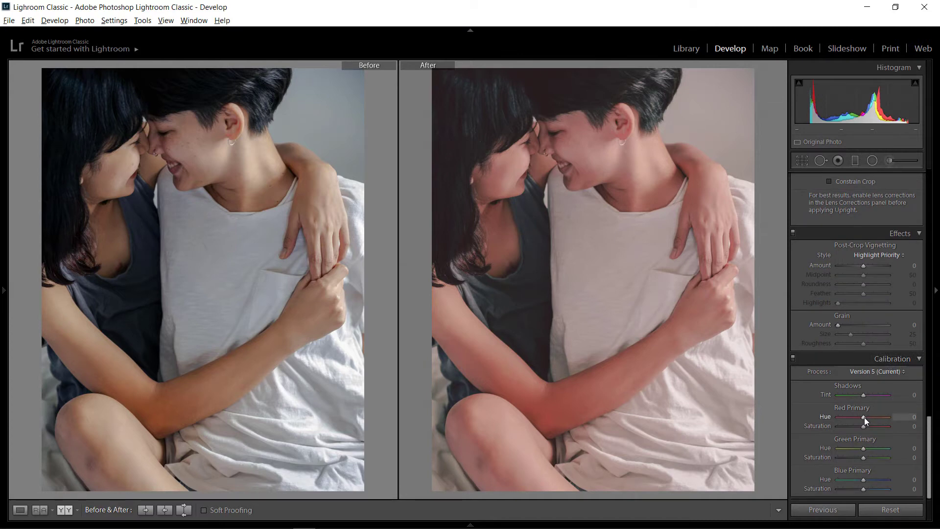
left_click_drag(862, 418, 851, 419)
mouse_move(861, 416)
left_mouse_down()
mouse_move(876, 426)
mouse_move(868, 418)
left_mouse_up()
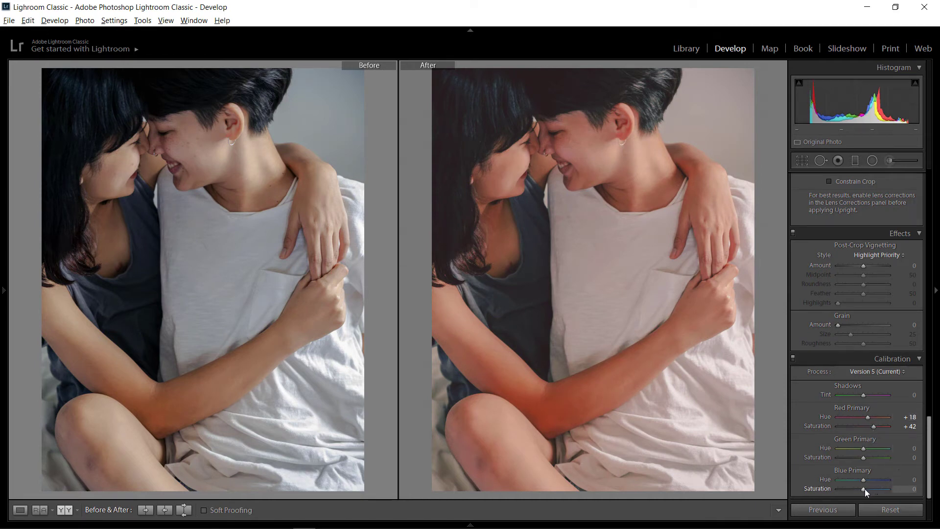
left_click_drag(865, 488, 878, 487)
Shape the RGB point curve into a gentle S: lower shadows, raise highlights, deepen midtones
scroll(880, 361, "up", 5)
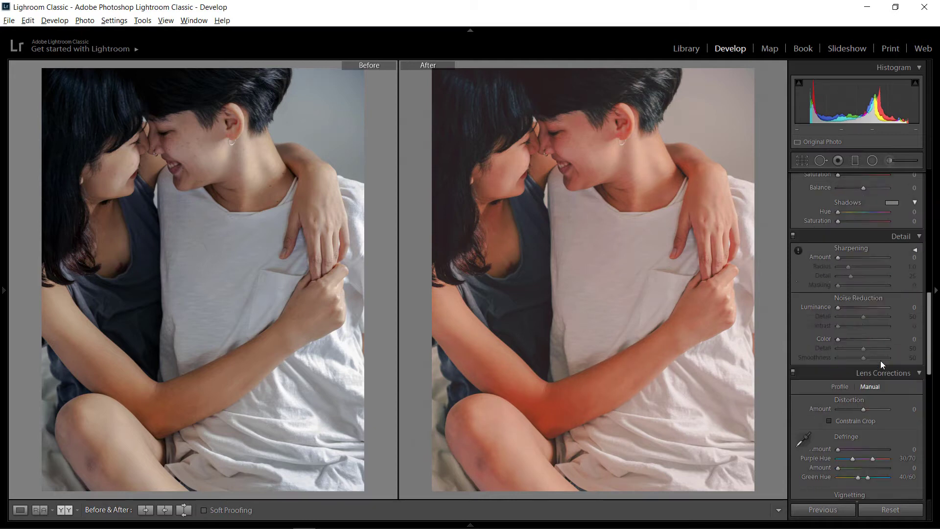
scroll(888, 357, "up", 10)
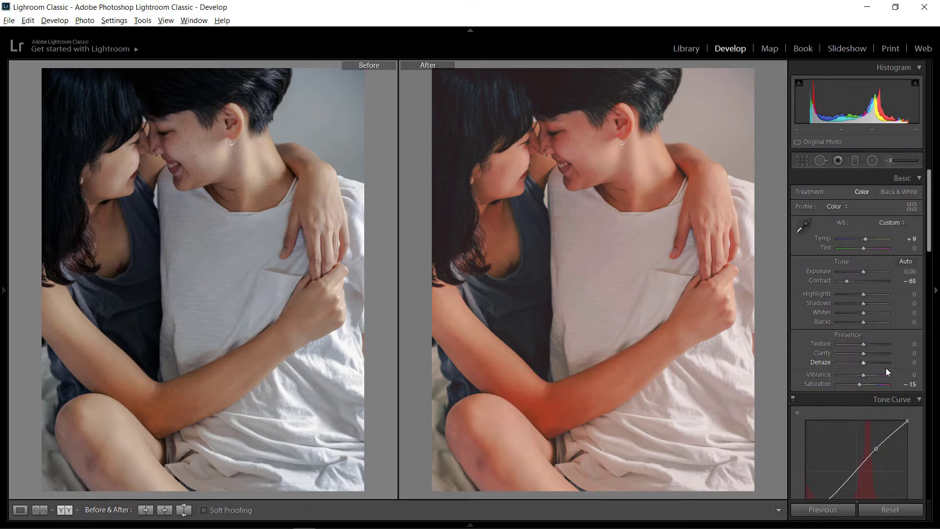
scroll(878, 368, "down", 5)
scroll(878, 369, "down", 3)
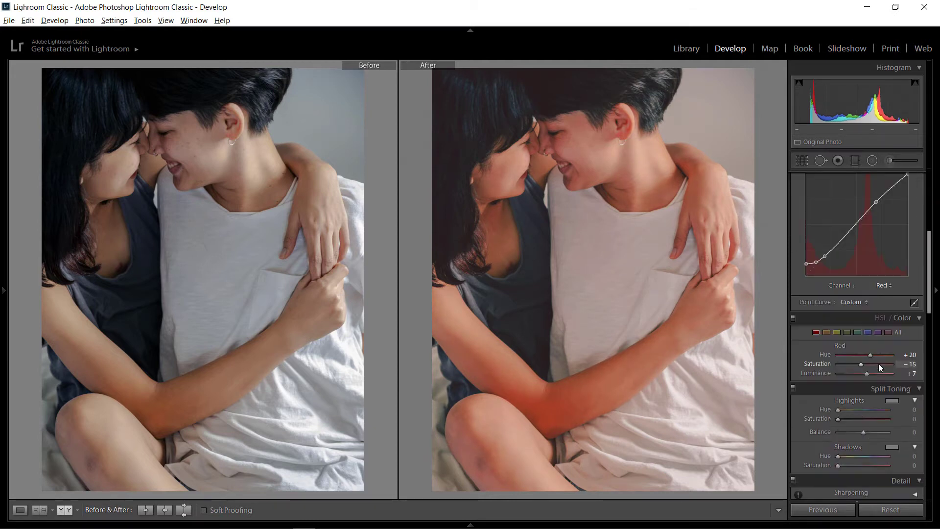
scroll(879, 365, "up", 2)
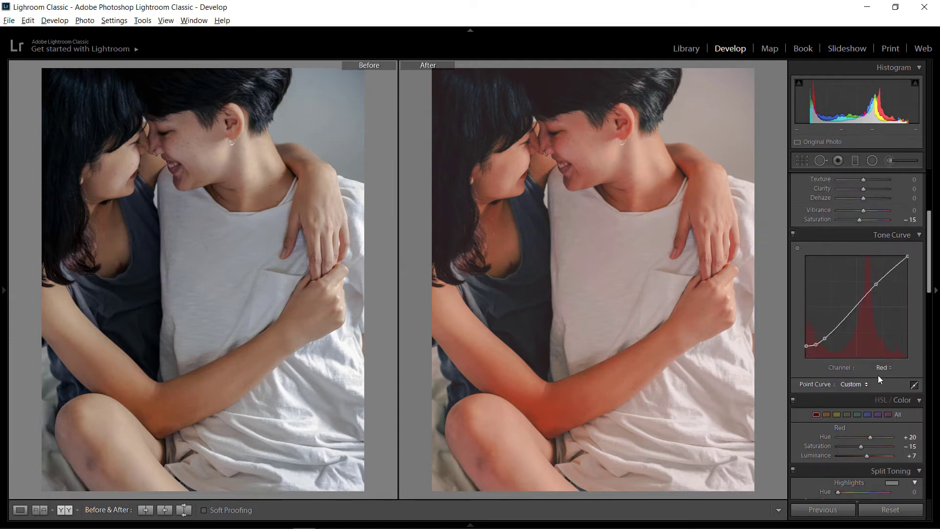
left_click(914, 385)
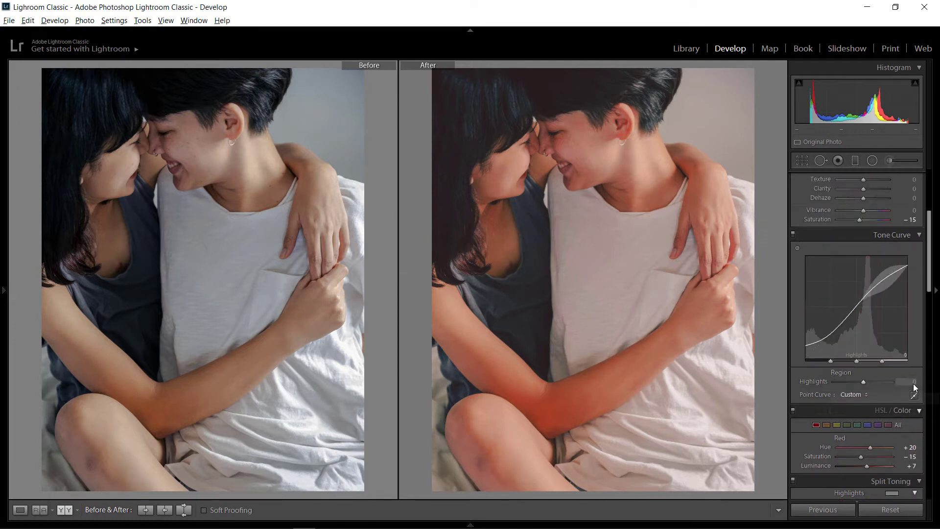
left_click(913, 424)
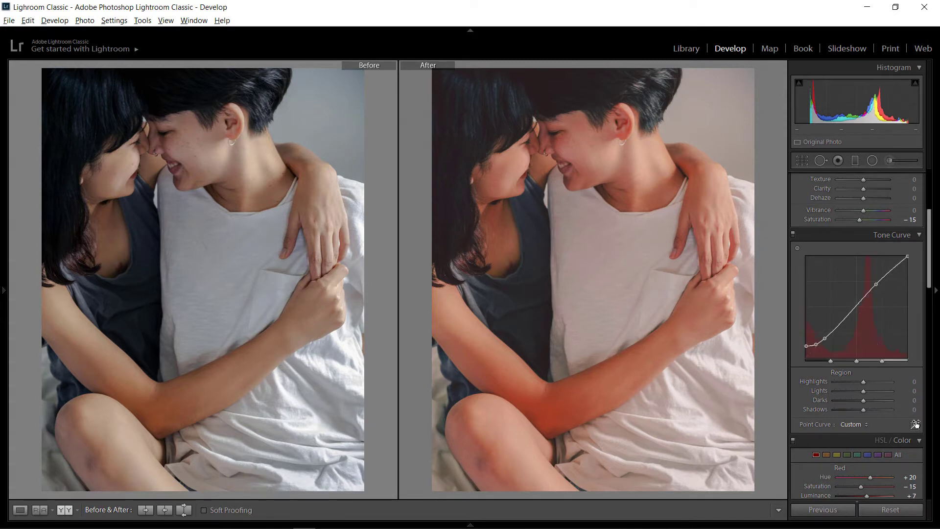
left_click(880, 377)
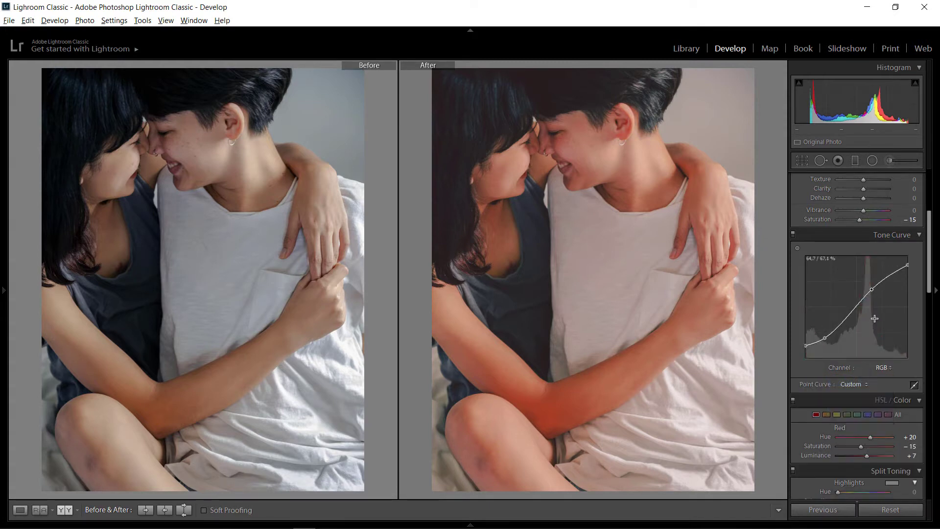
left_click_drag(824, 338, 822, 342)
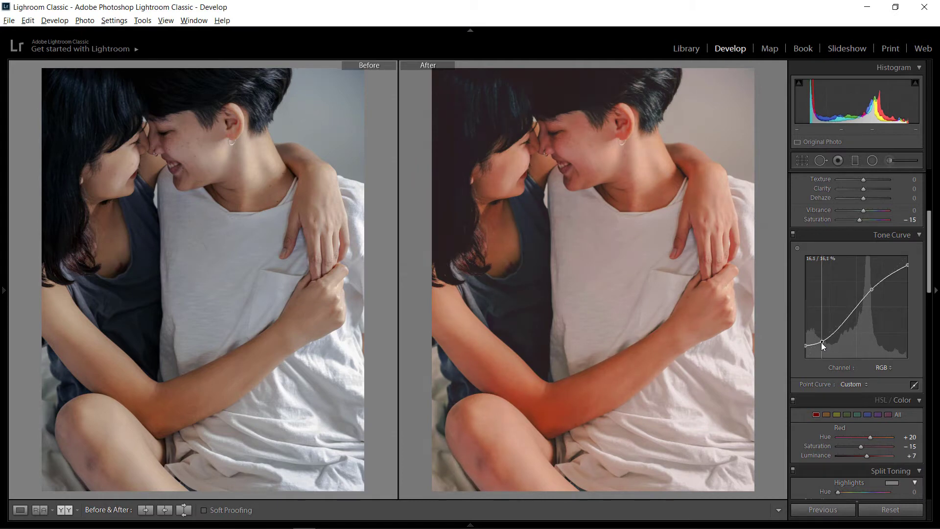
left_click_drag(892, 274, 894, 277)
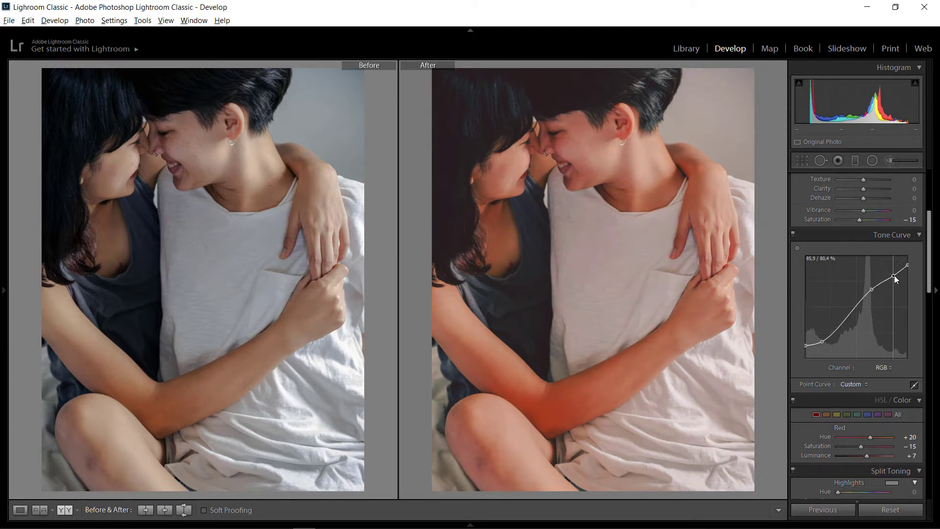
left_click_drag(872, 289, 863, 297)
Set HSL Orange to Hue -38, Saturation +18 and Luminance -18
scroll(884, 377, "down", 5)
scroll(883, 379, "up", 2)
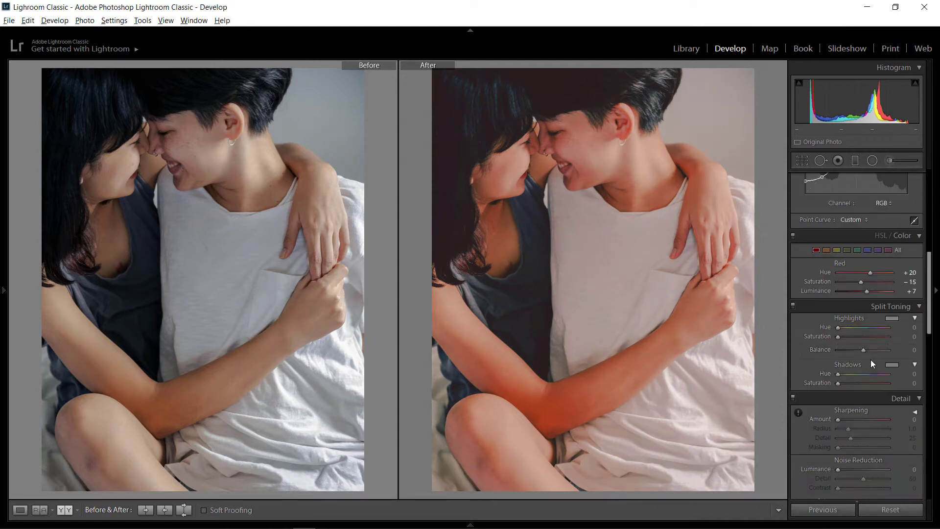
left_click(826, 250)
left_click_drag(853, 272, 853, 275)
key("ctrl+z")
left_click_drag(869, 280, 870, 282)
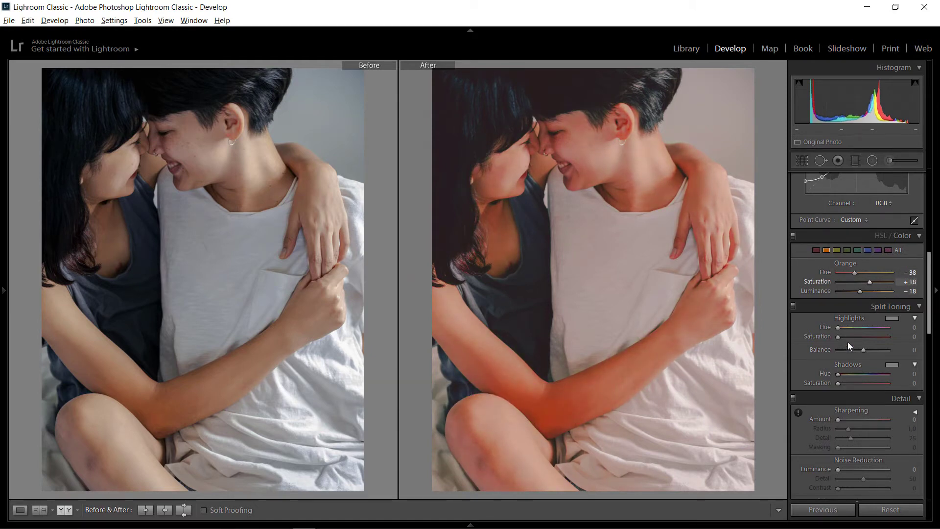
Split-tone highlights pink (Hue 10, Sat 33), shadows teal (Hue 203, Sat 29); sharpen at 70
scroll(849, 345, "down", 3)
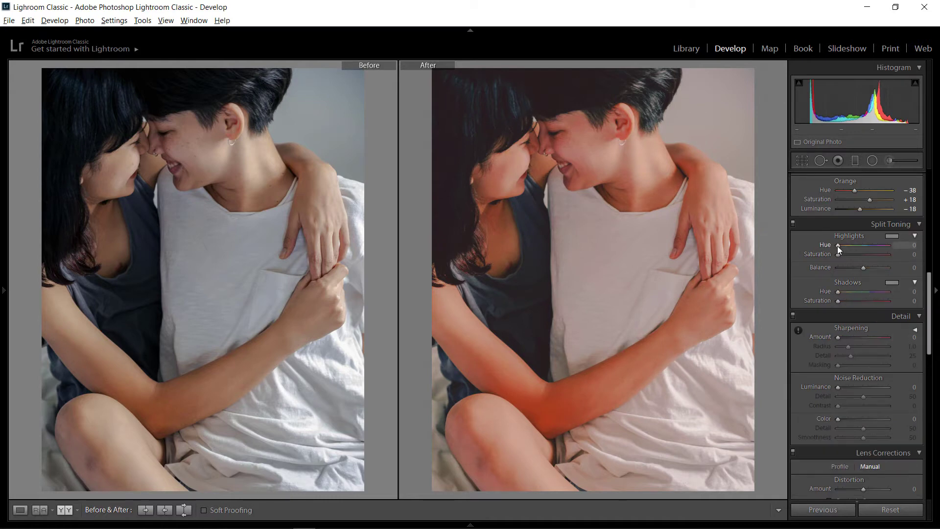
left_click_drag(837, 246, 847, 257)
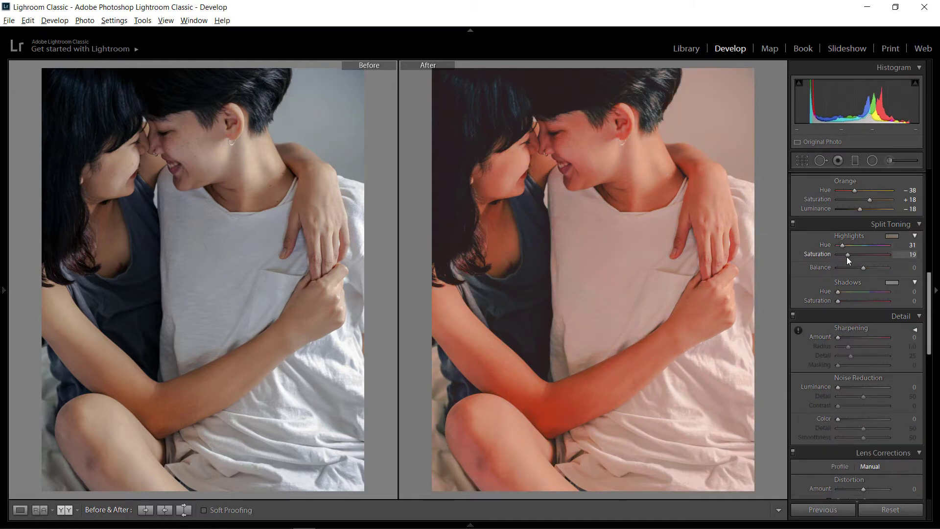
mouse_move(839, 292)
left_mouse_down()
mouse_move(864, 292)
mouse_move(849, 301)
mouse_move(865, 292)
mouse_move(851, 298)
left_mouse_up()
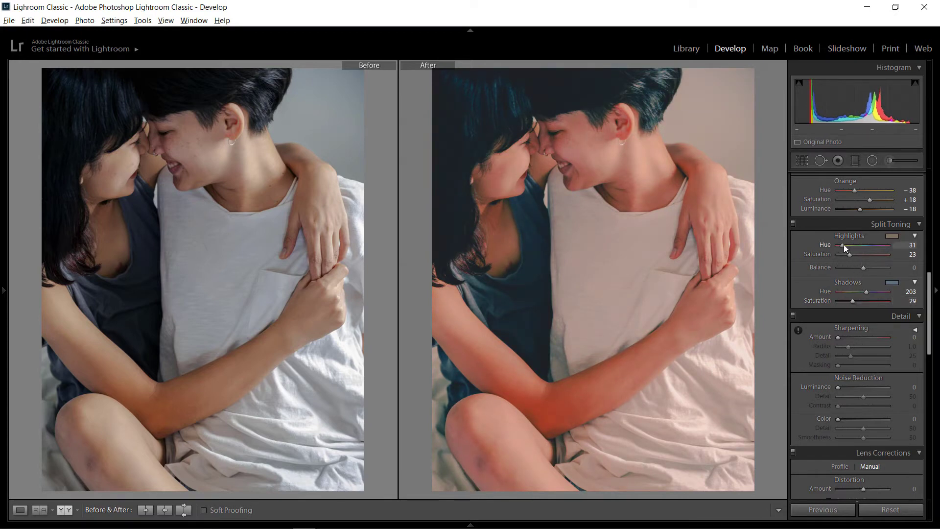
left_click_drag(843, 245, 854, 257)
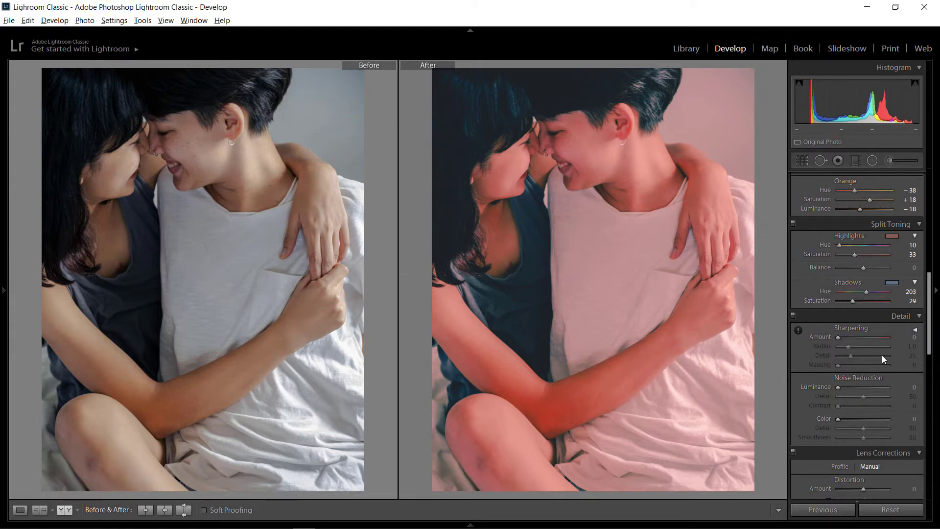
scroll(877, 358, "down", 3)
mouse_move(839, 256)
left_mouse_down()
mouse_move(874, 254)
mouse_move(845, 263)
left_mouse_up()
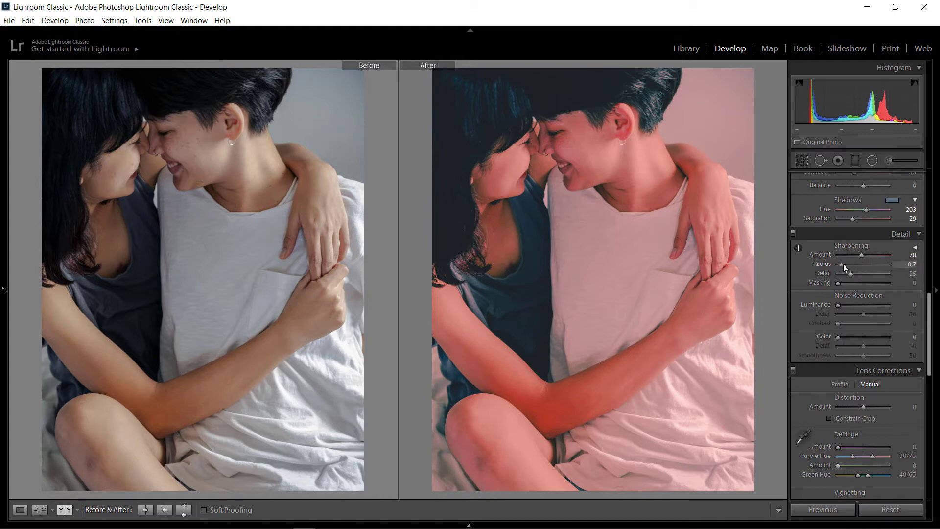
Zoom into the face and set sharpening Masking 100 and Detail 18
left_click(612, 176)
left_click(632, 264)
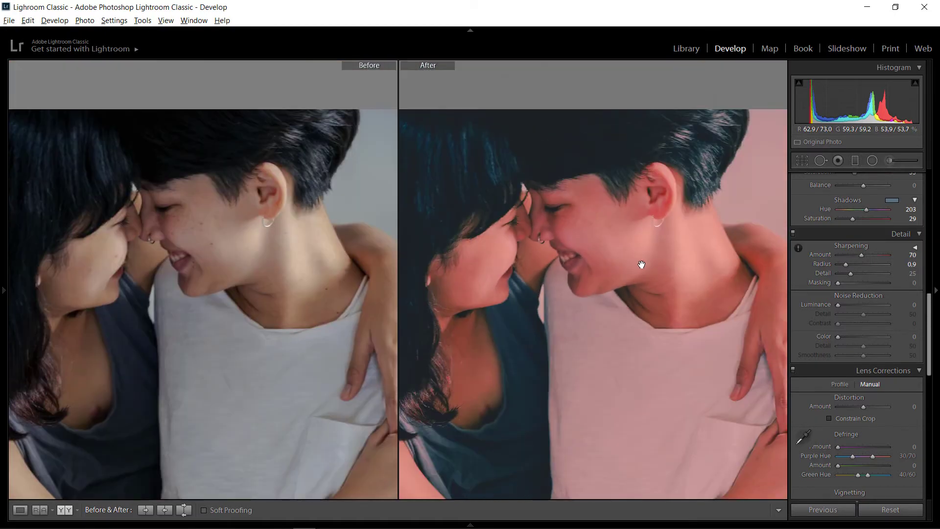
left_click(744, 284)
left_click(768, 296)
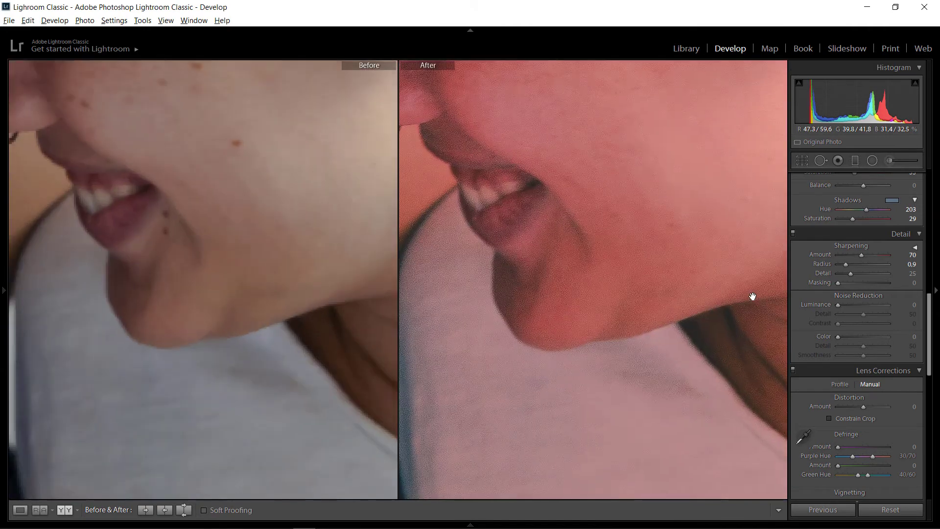
mouse_move(644, 249)
left_mouse_down()
mouse_move(716, 334)
mouse_move(609, 245)
left_mouse_up()
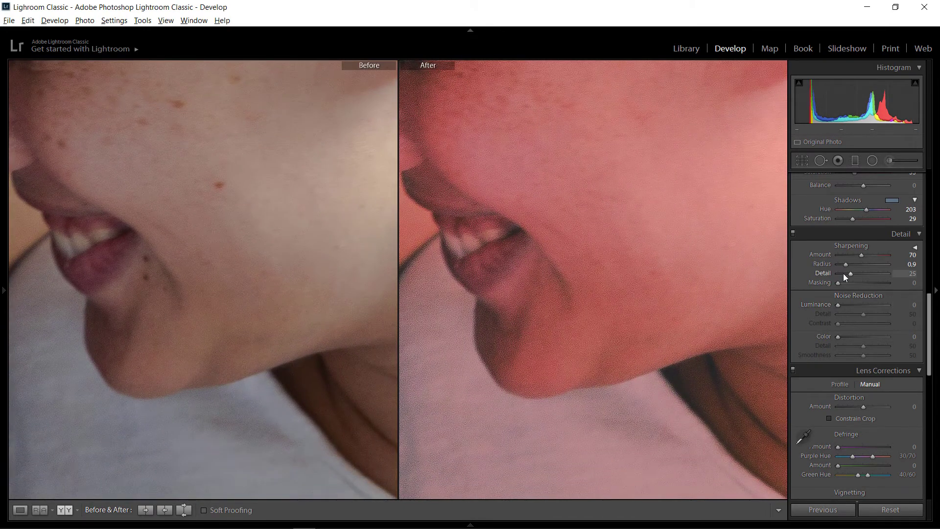
left_click_drag(838, 284, 877, 286)
mouse_move(849, 273)
left_mouse_down()
mouse_move(860, 304)
mouse_move(845, 313)
left_mouse_up()
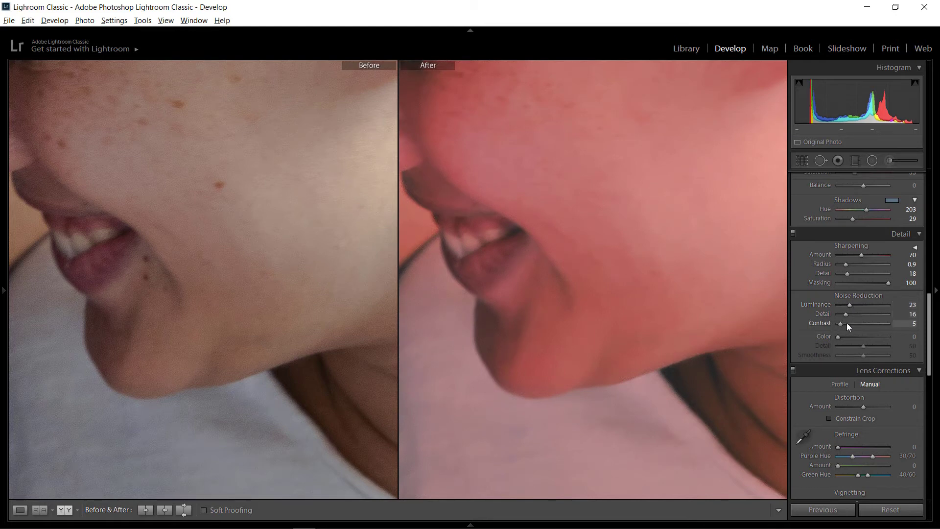
Add noise reduction with Luminance 23, Contrast 25 and Color 15, then recheck the face
left_click(848, 323)
left_click_drag(838, 337, 845, 337)
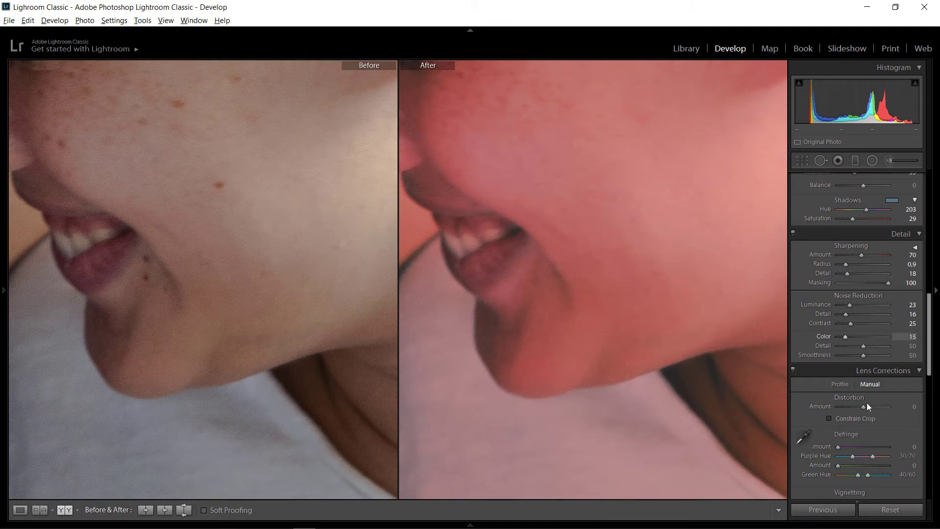
scroll(867, 402, "down", 5)
scroll(897, 357, "down", 3)
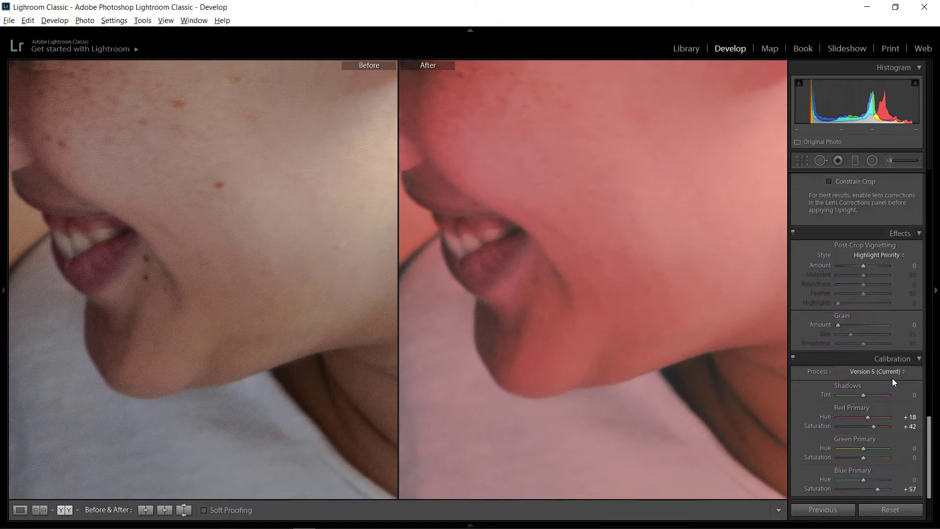
left_click(598, 279)
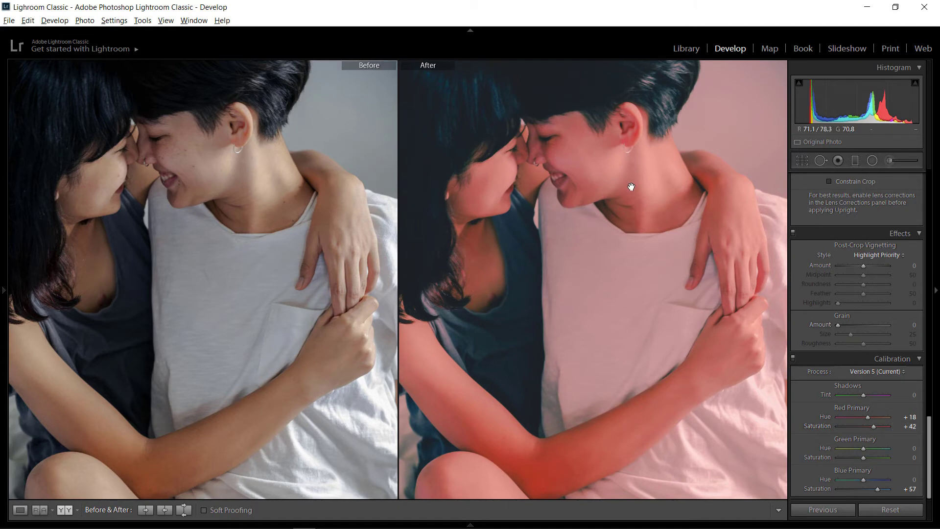
left_click(589, 170)
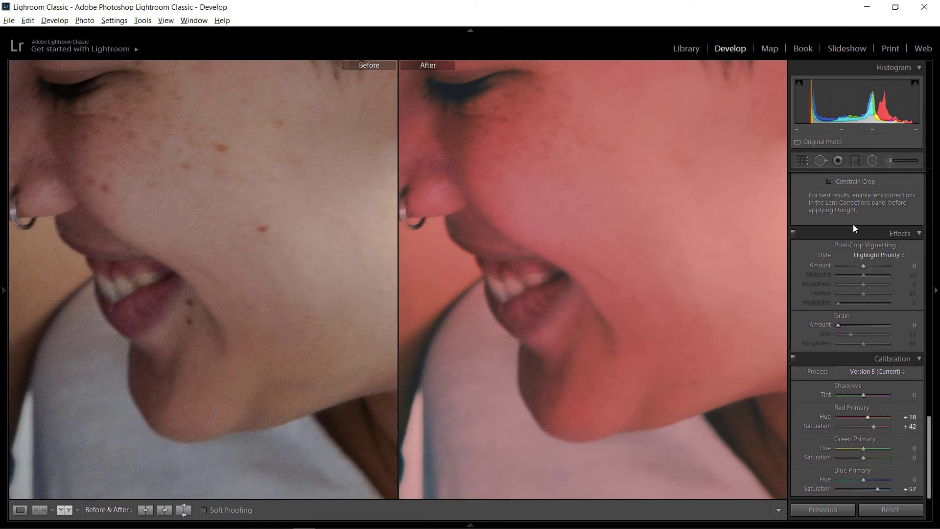
Set Basic Contrast -38, Texture -17, Dehaze +17, Whites -53, Shadows -24 and Blacks +3
scroll(873, 278, "up", 5)
scroll(874, 278, "up", 10)
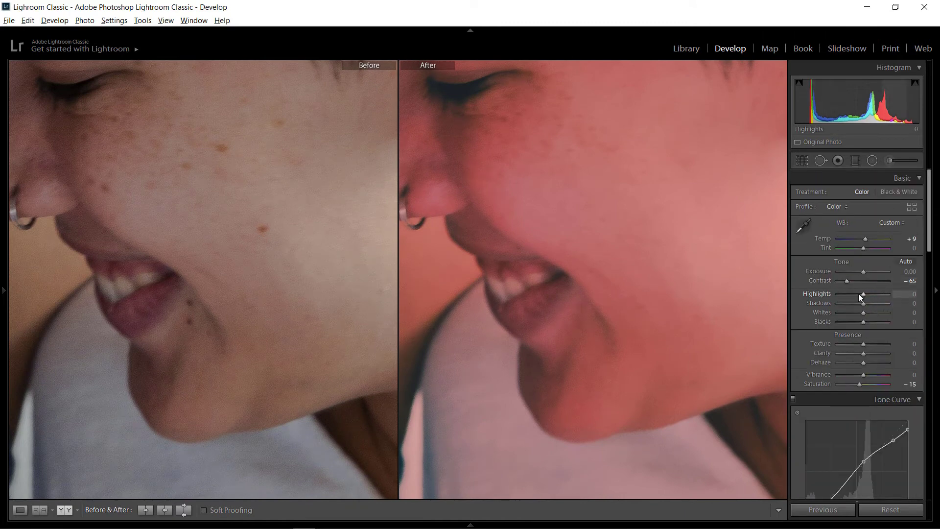
left_click_drag(848, 279, 853, 278)
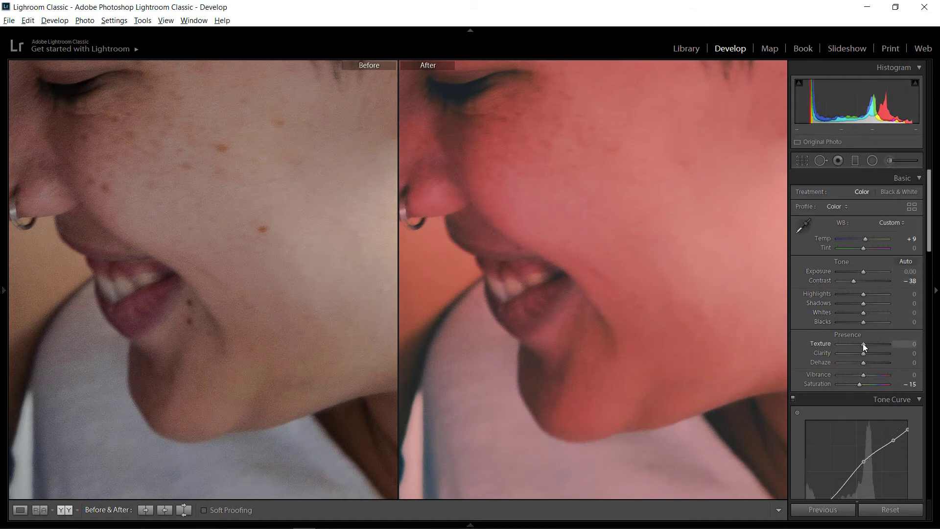
left_click_drag(862, 344, 871, 348)
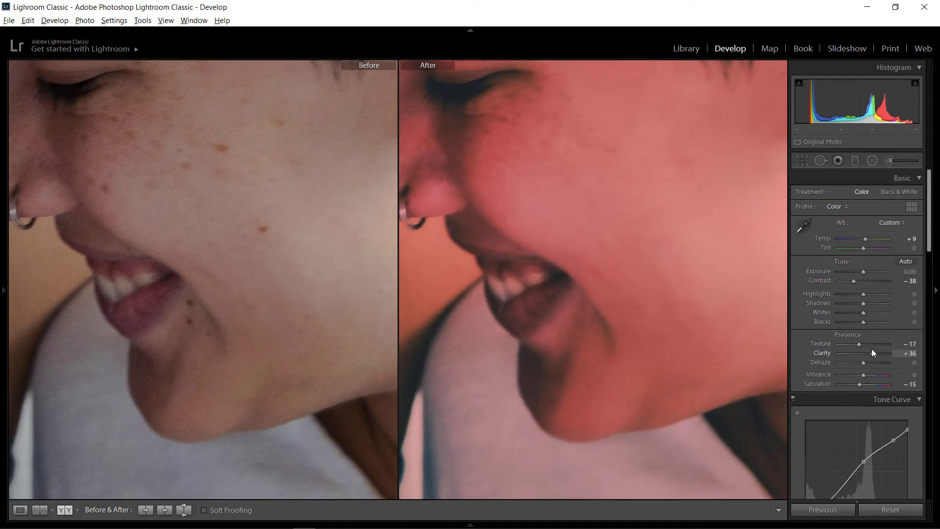
left_click(587, 332)
left_click_drag(864, 363, 868, 362)
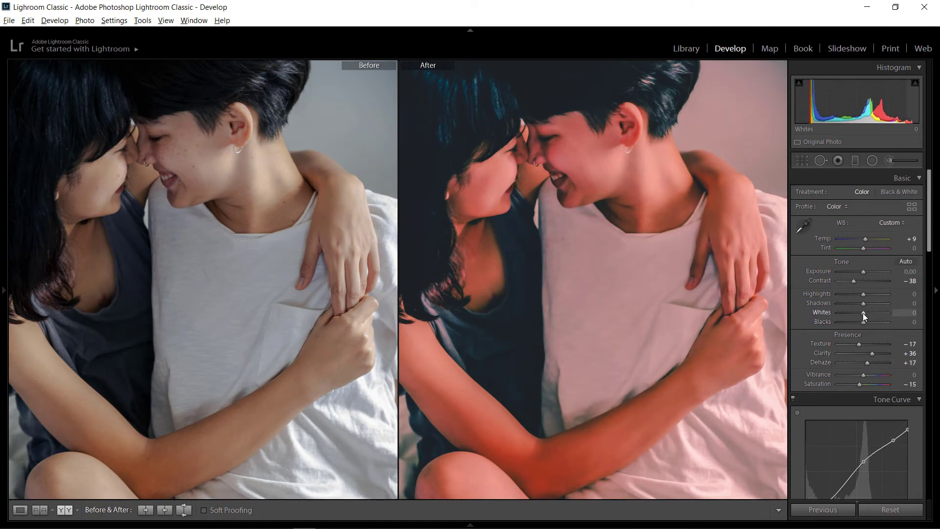
left_click_drag(862, 313, 849, 313)
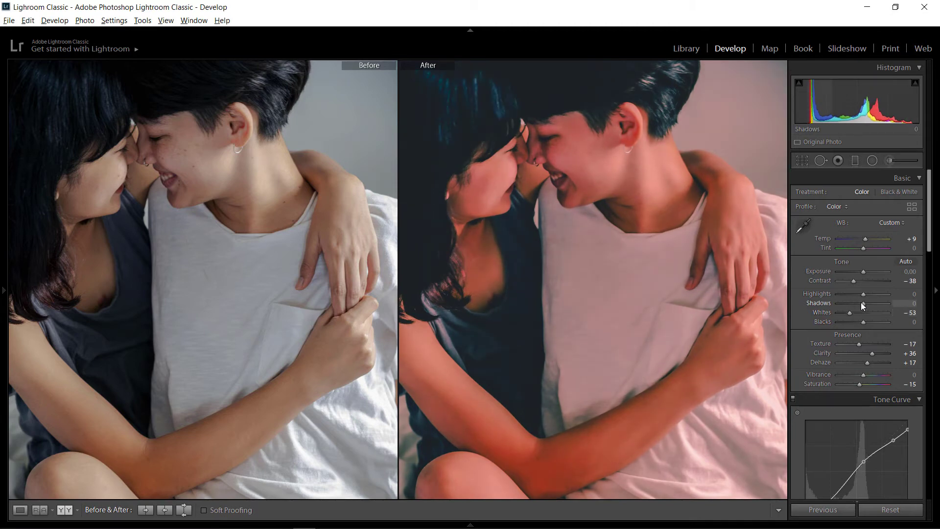
left_click_drag(863, 304, 856, 304)
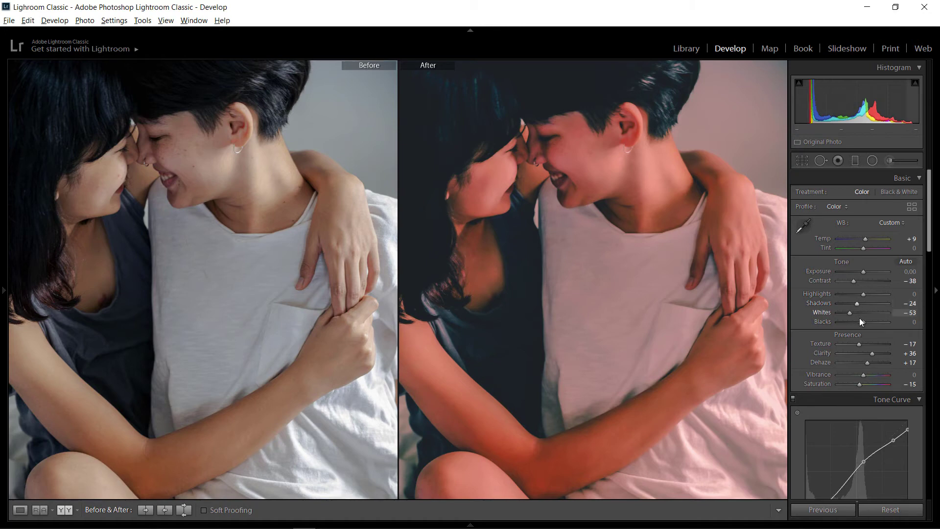
mouse_move(862, 321)
left_mouse_down()
mouse_move(849, 321)
mouse_move(861, 321)
left_mouse_up()
Tweak a saturation slider, then set HSL Yellow to Hue -5 with reduced saturation
scroll(857, 325, "down", 3)
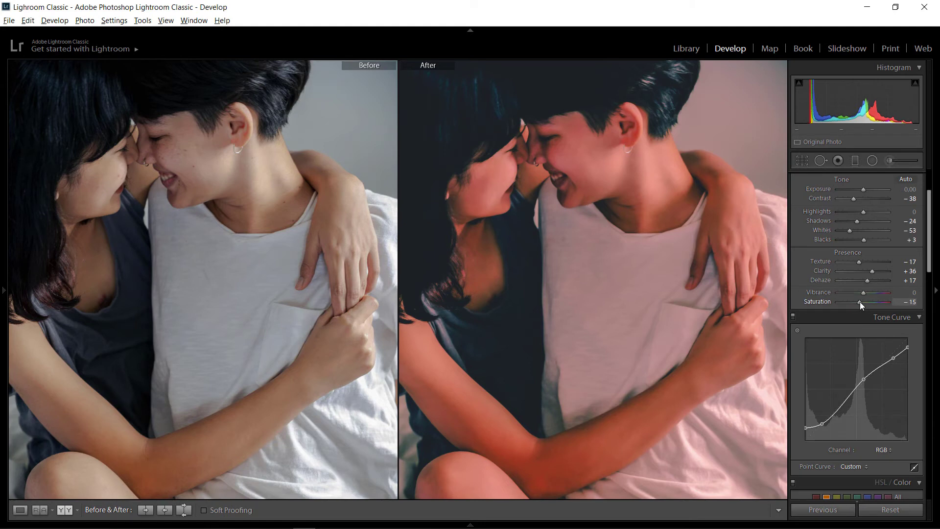
left_click_drag(857, 303, 858, 304)
scroll(870, 343, "down", 3)
scroll(866, 383, "down", 3)
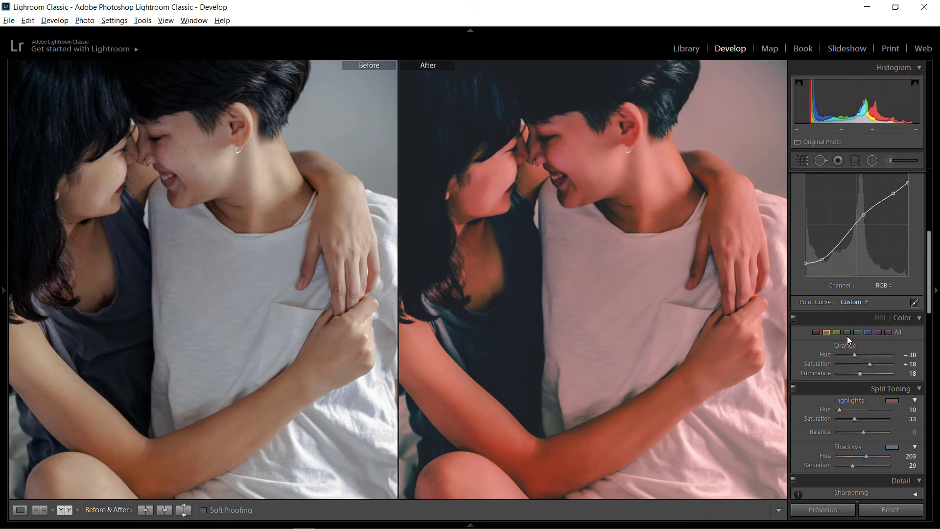
left_click(835, 331)
mouse_move(862, 356)
left_mouse_down()
mouse_move(868, 365)
mouse_move(853, 366)
mouse_move(871, 373)
mouse_move(863, 373)
left_mouse_up()
Set HSL Orange Saturation +42 and Luminance -5, checking skin tones on the zoomed collar
left_click(829, 332)
left_click_drag(881, 363, 875, 363)
left_click_drag(860, 373, 864, 373)
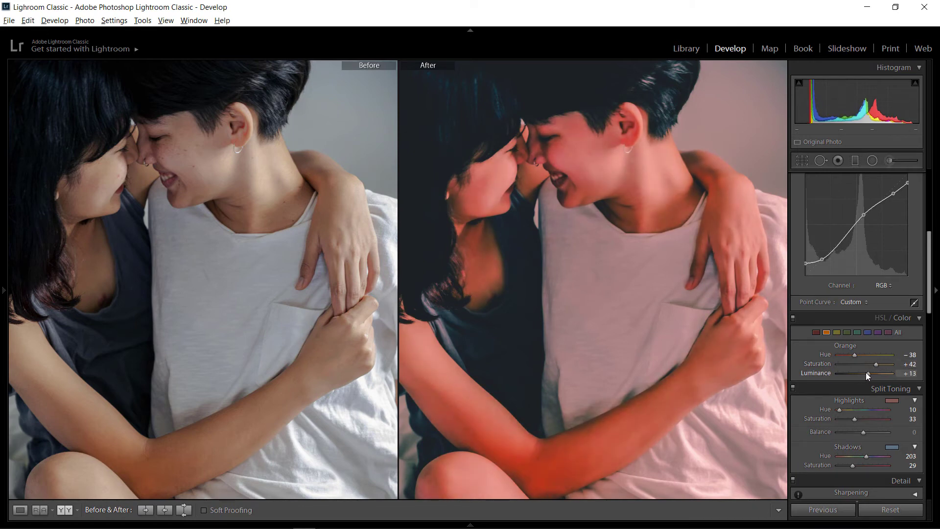
left_click(666, 238)
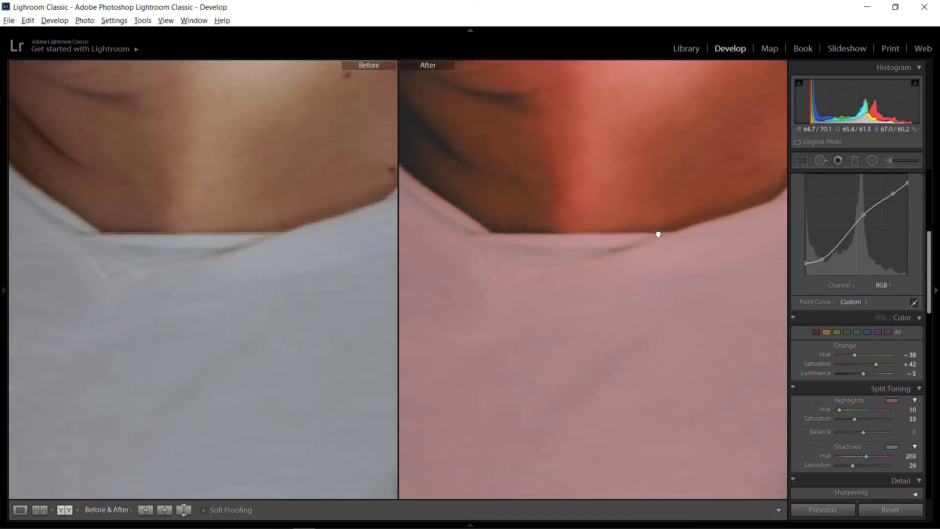
left_click(658, 234)
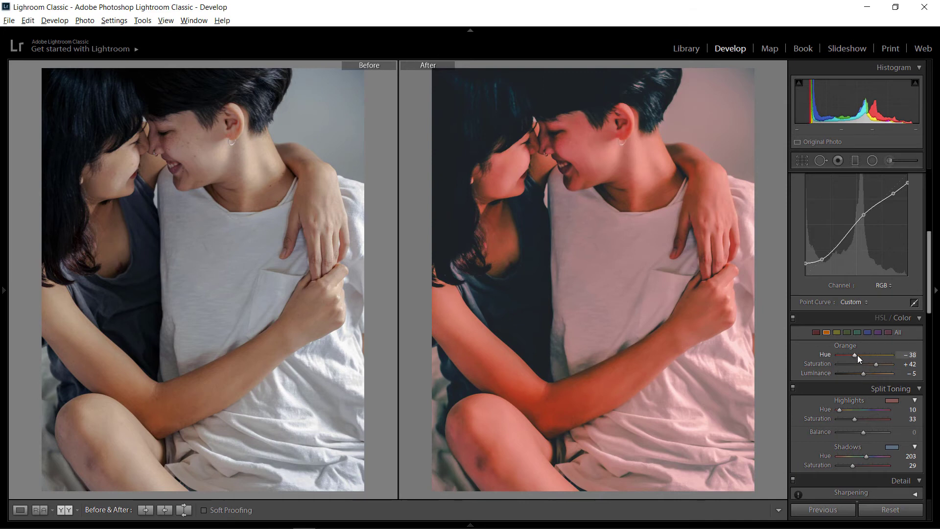
Lower sharpening to 60 and split-tone shadows green (Hue 143, Sat 29) with Balance -26
scroll(871, 386, "down", 5)
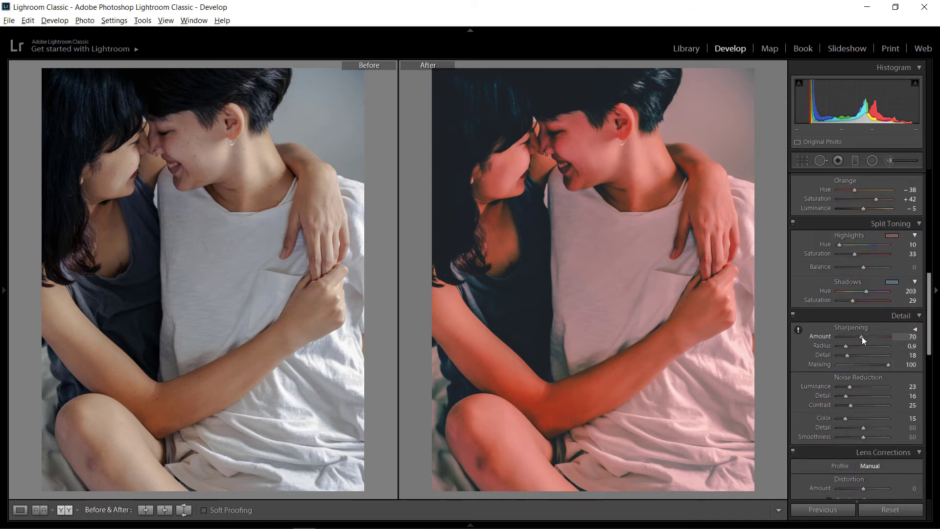
left_click_drag(861, 337, 859, 336)
left_click_drag(867, 292, 859, 294)
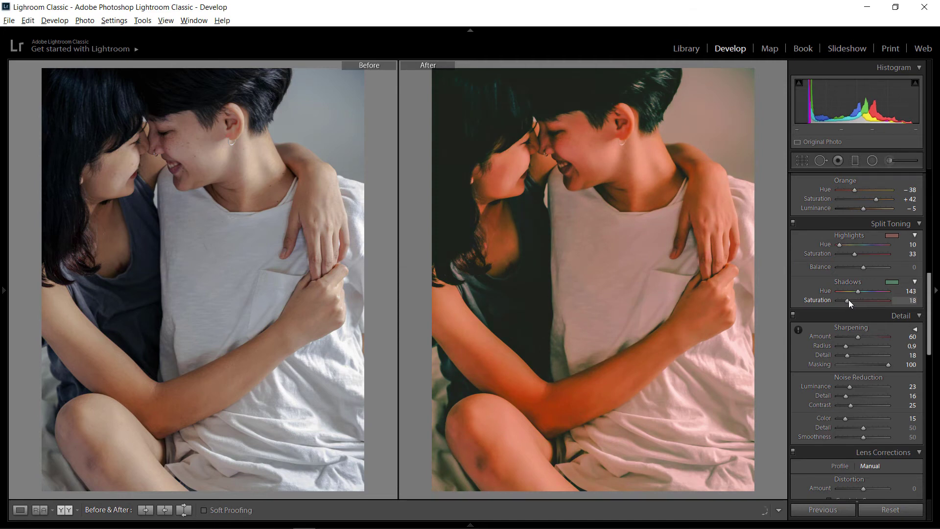
left_click_drag(852, 300, 854, 298)
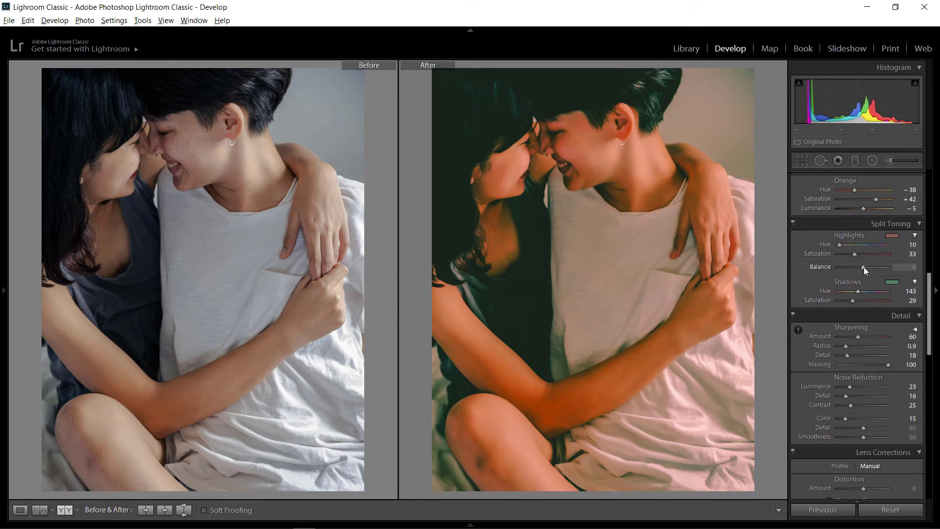
left_click_drag(863, 267, 857, 270)
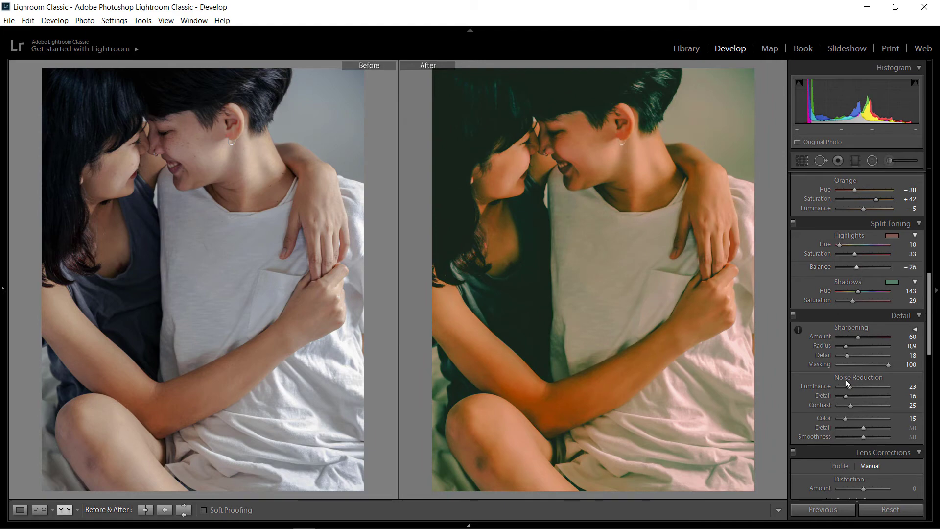
scroll(845, 379, "down", 3)
scroll(854, 394, "down", 3)
scroll(859, 401, "down", 3)
scroll(864, 406, "down", 3)
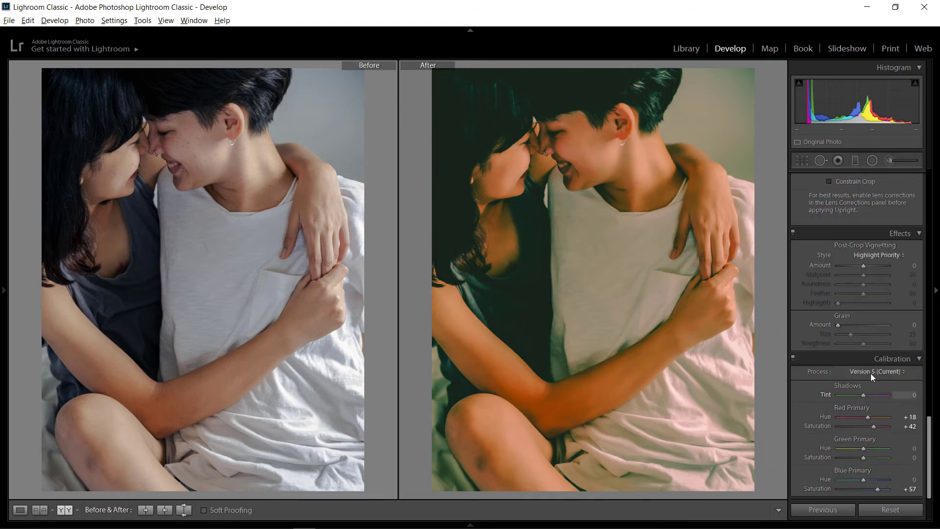
scroll(893, 342, "up", 3)
scroll(895, 342, "up", 3)
scroll(895, 345, "up", 3)
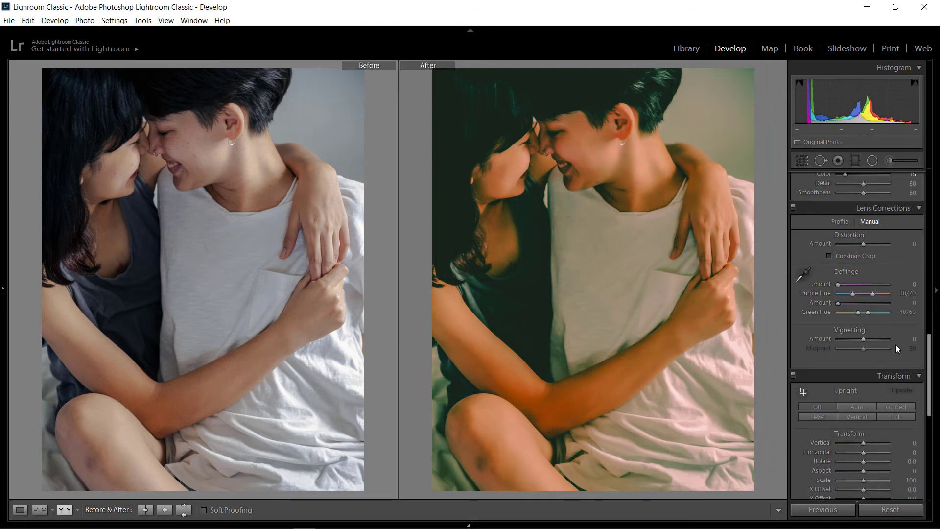
scroll(895, 344, "up", 3)
scroll(895, 345, "up", 3)
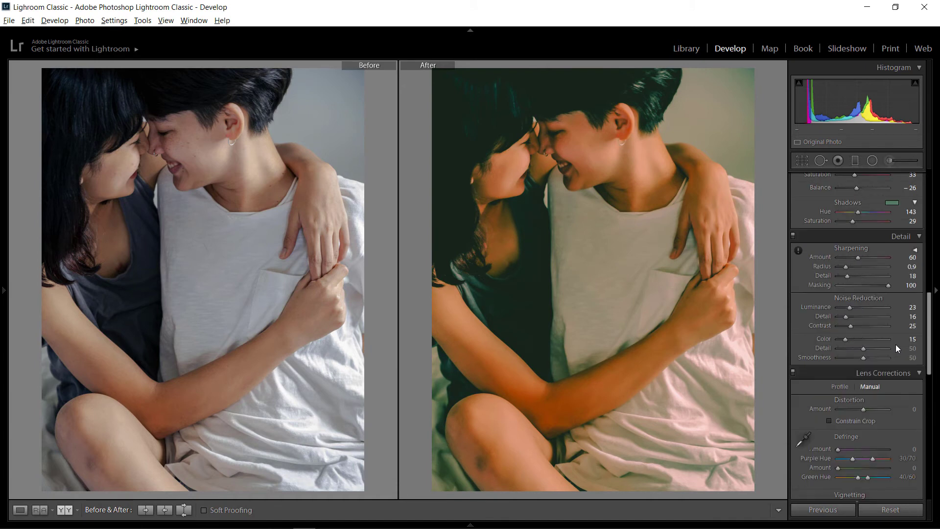
scroll(895, 345, "down", 5)
scroll(881, 373, "down", 3)
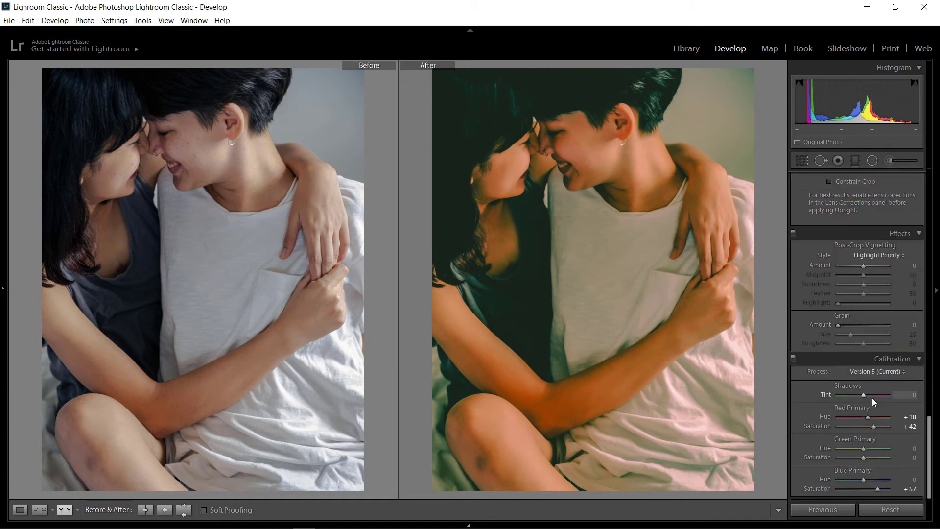
left_click(592, 134)
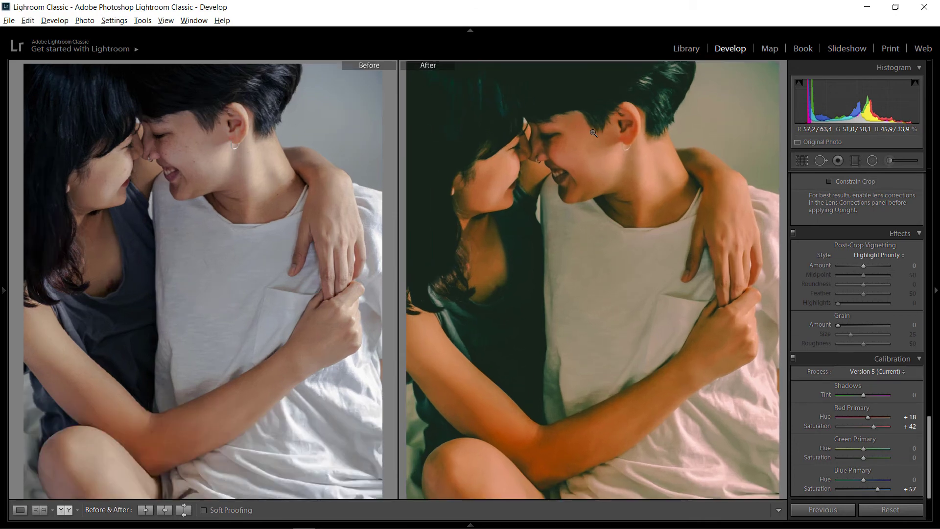
scroll(610, 163, "up", 2)
scroll(608, 184, "down", 1)
scroll(613, 243, "down", 1)
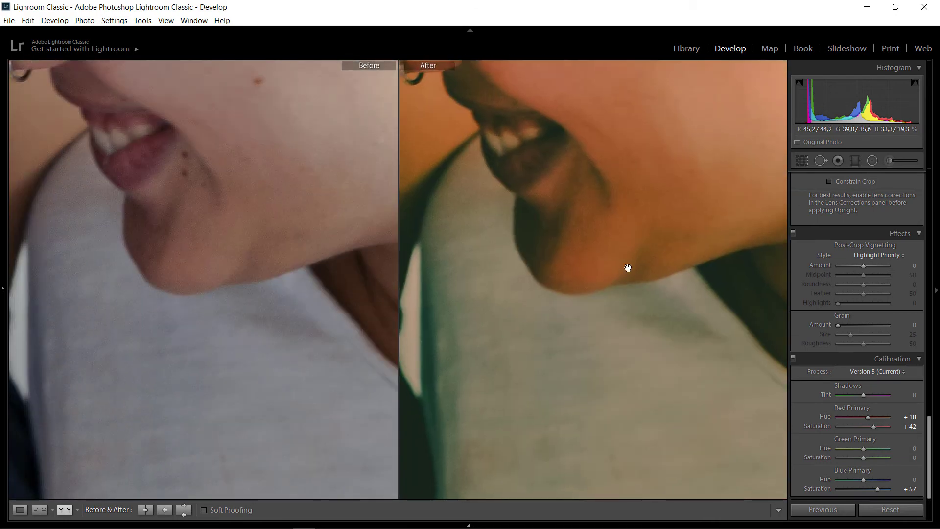
scroll(625, 266, "down", 1)
scroll(617, 294, "up", 1)
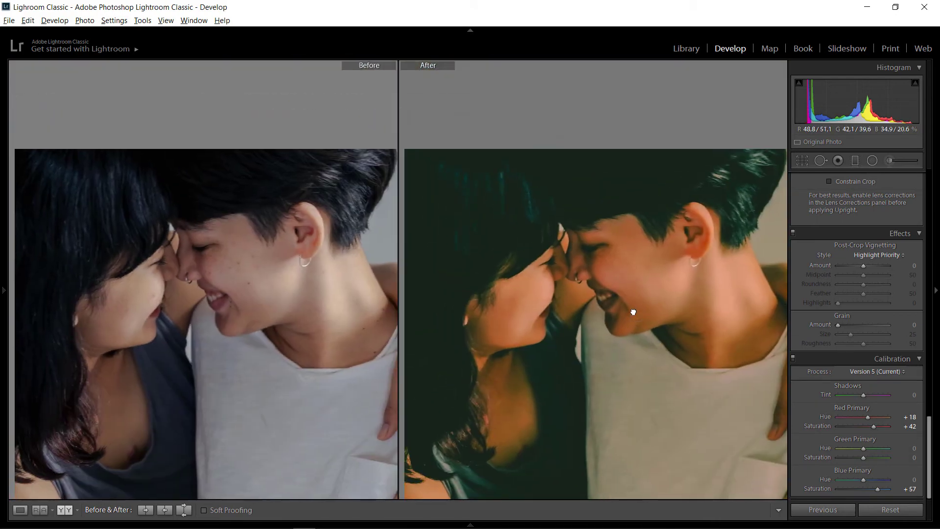
scroll(636, 308, "up", 2)
scroll(602, 289, "down", 1)
scroll(577, 272, "down", 1)
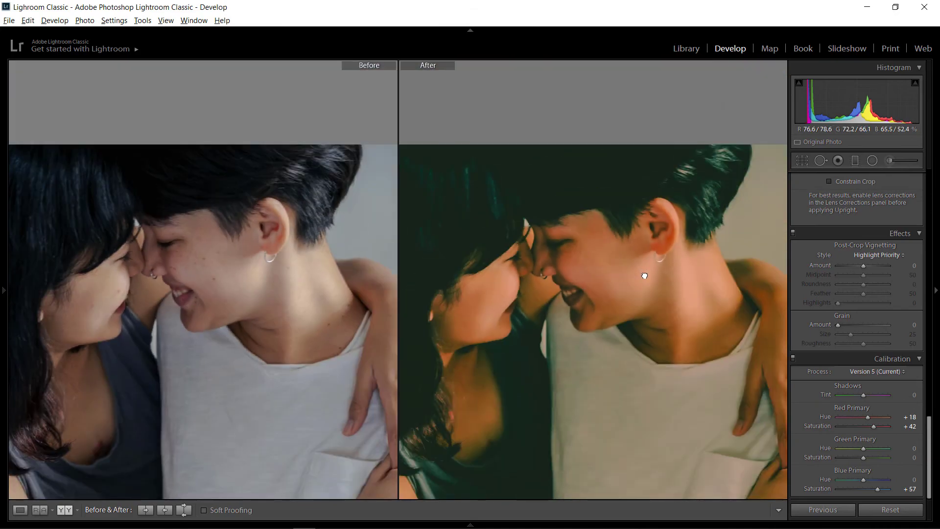
scroll(640, 273, "down", 1)
Add film grain at Amount 72 and Roughness 38, inspecting it at 1:1
mouse_move(838, 324)
left_mouse_down()
mouse_move(877, 326)
mouse_move(846, 344)
mouse_move(855, 341)
left_mouse_up()
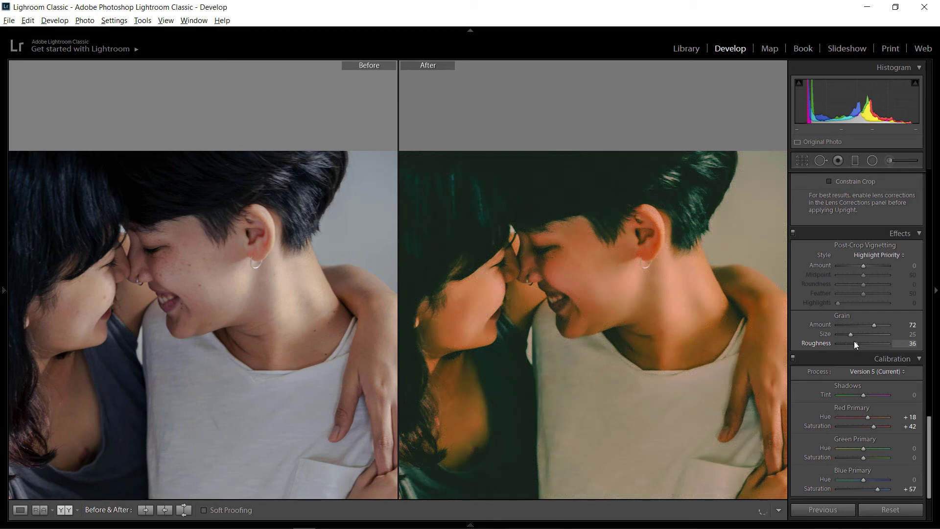
left_click(592, 260)
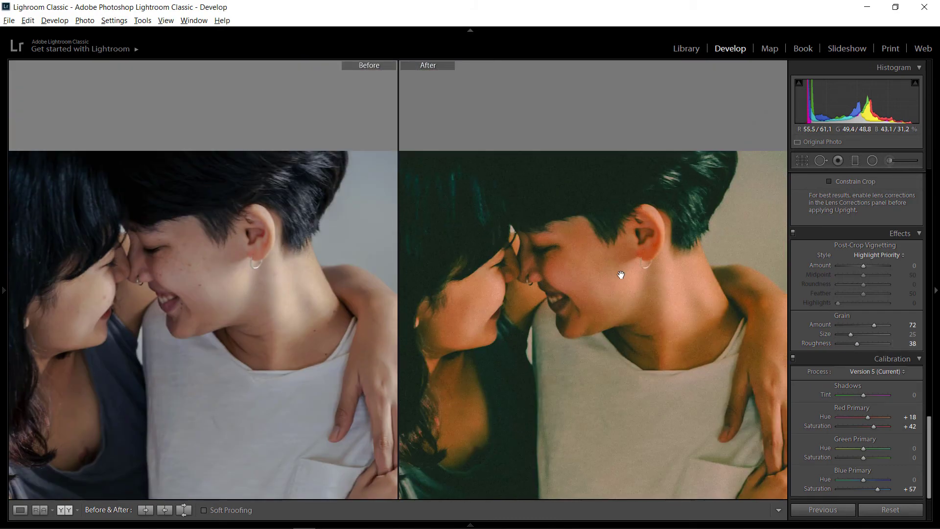
left_click(657, 310)
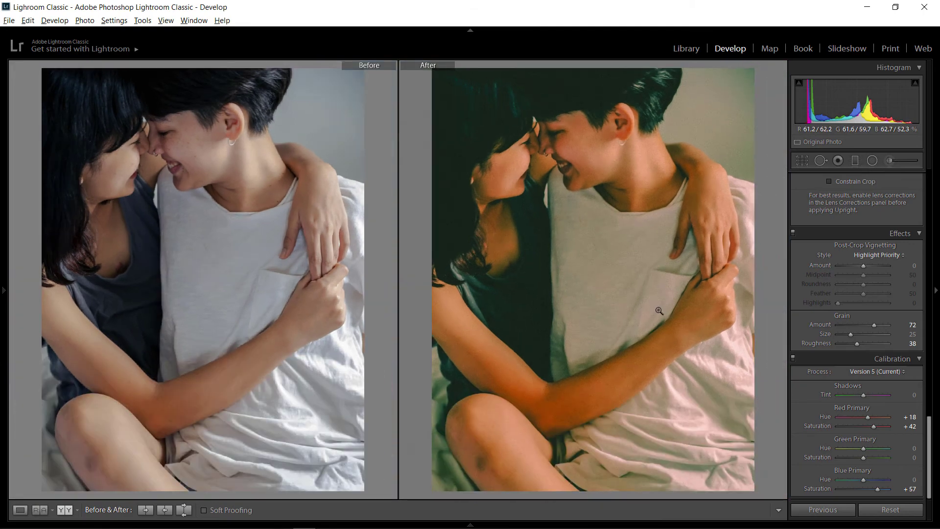
left_click(651, 289)
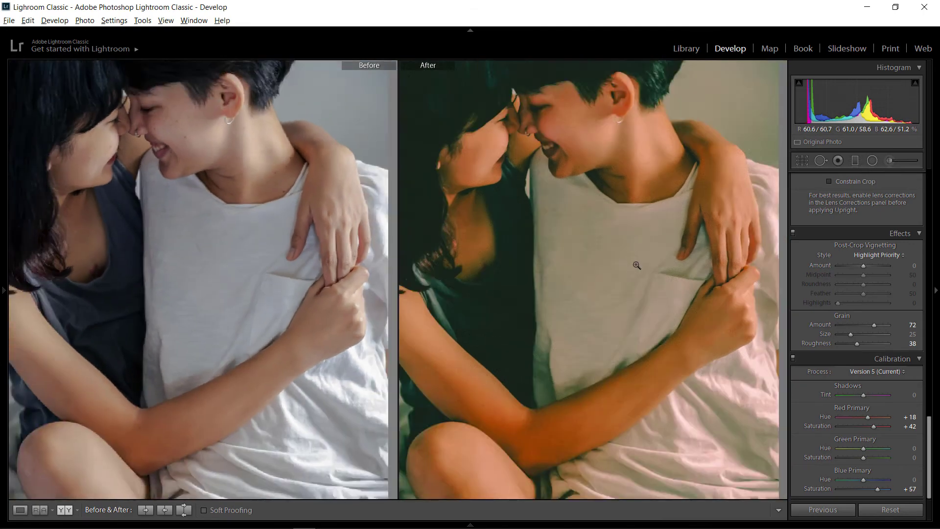
left_click(637, 265)
Drop Blacks from +3 to -32 and zoom in on the knee to inspect
scroll(867, 355, "up", 5)
scroll(867, 352, "up", 5)
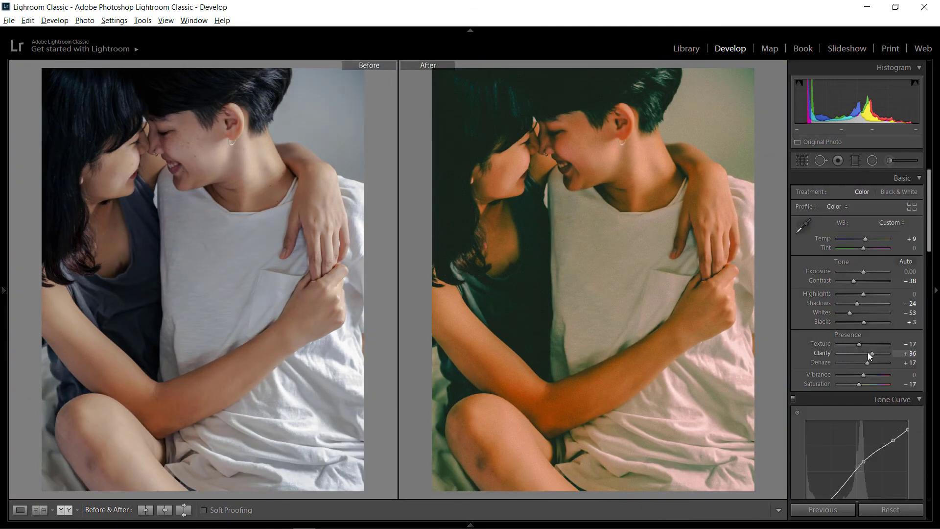
left_click_drag(863, 322, 854, 324)
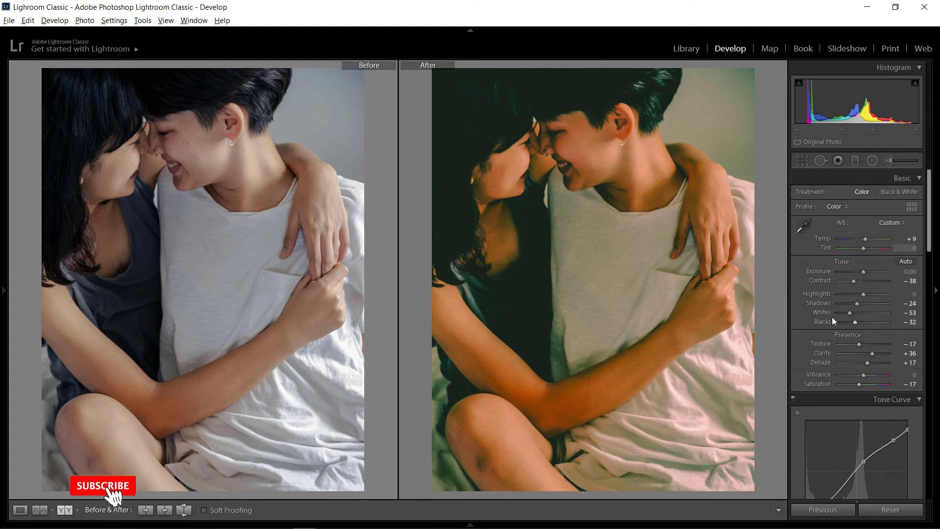
left_click(479, 462)
left_click(523, 452)
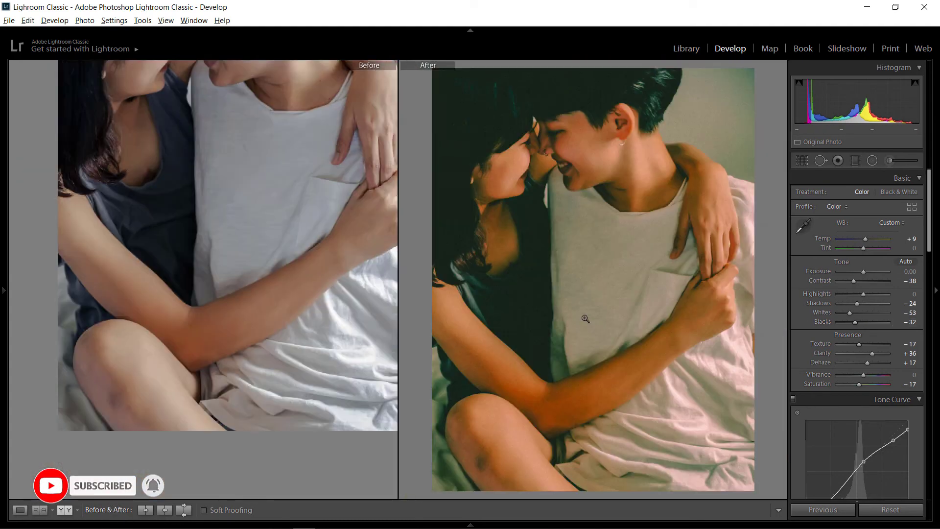
left_click(512, 385)
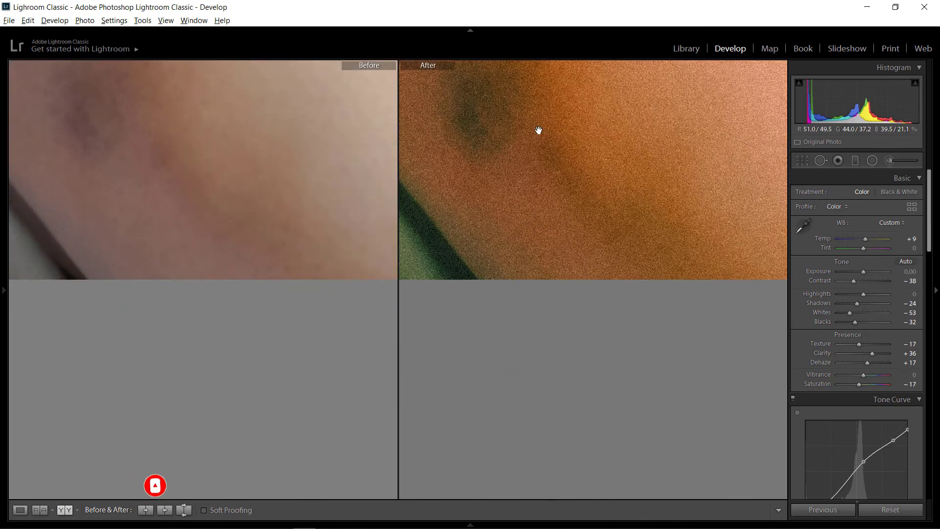
Bring the knee bruise into view and set the Clone spot tool to Feather 88, Size 75
left_click_drag(538, 130, 658, 367)
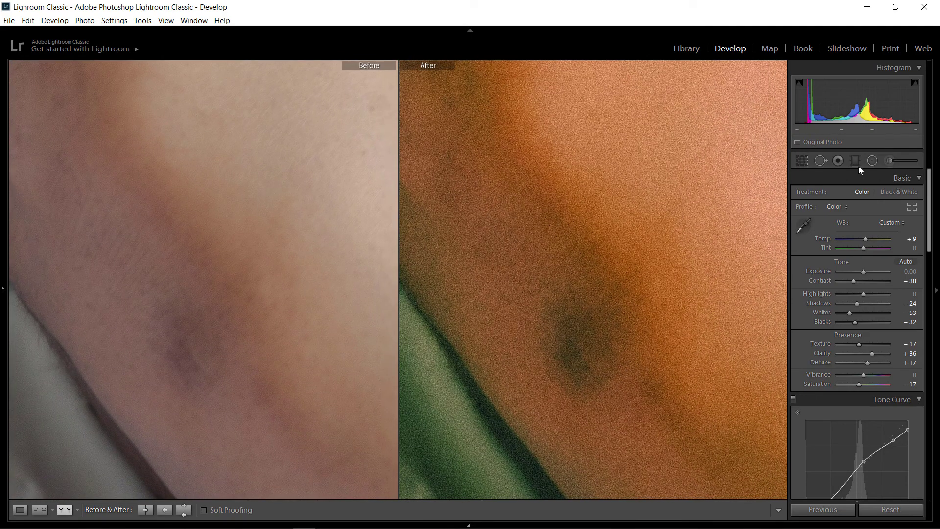
left_click(821, 162)
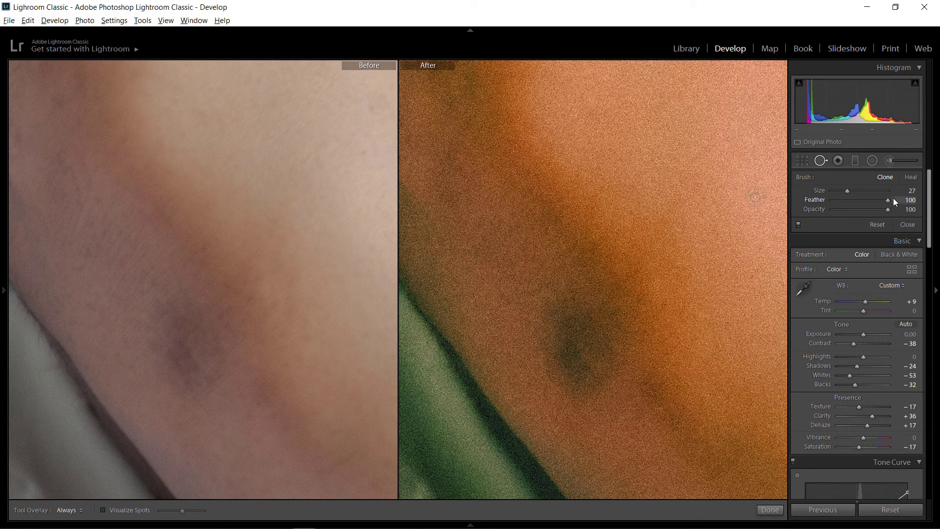
left_click_drag(893, 198, 881, 198)
scroll(568, 321, "up", 3)
scroll(569, 321, "up", 2)
Paint two clone strokes over the dark blemish, sourcing from cleaner skin
left_click_drag(577, 281, 641, 385)
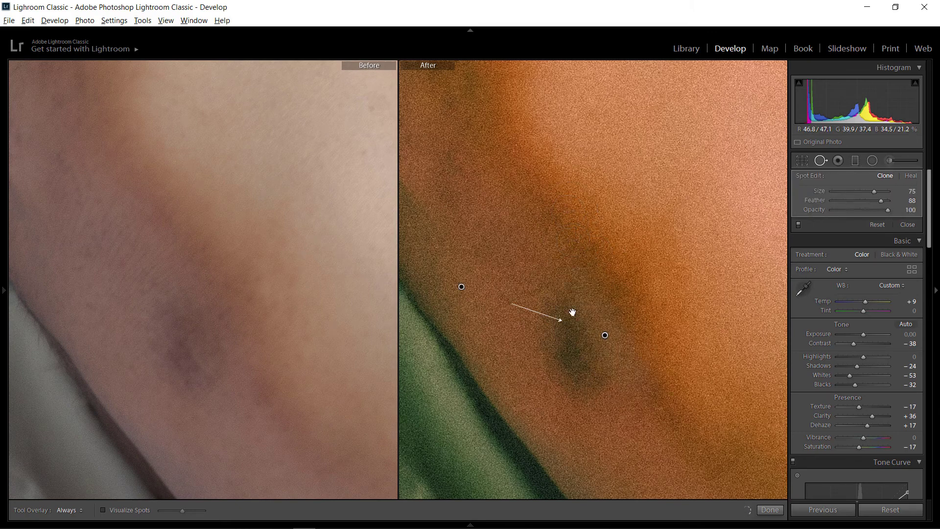
left_click_drag(461, 287, 520, 179)
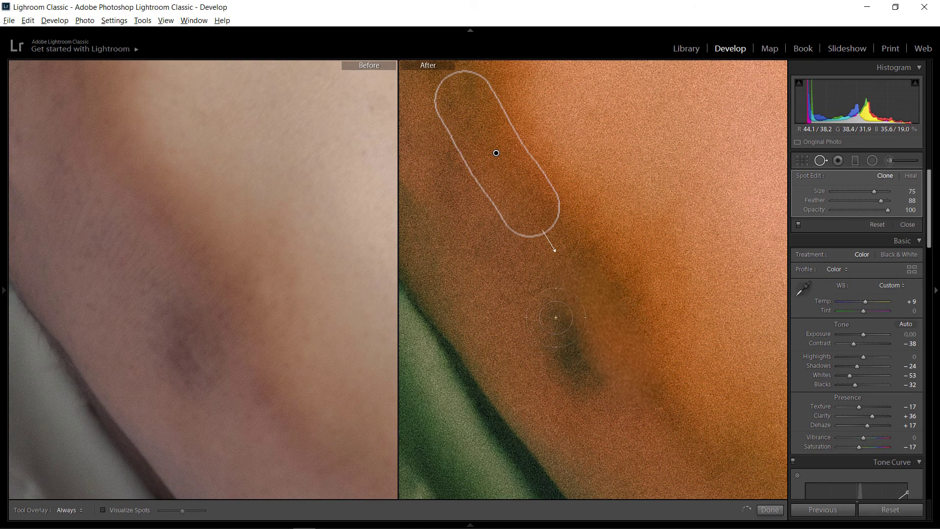
mouse_move(604, 335)
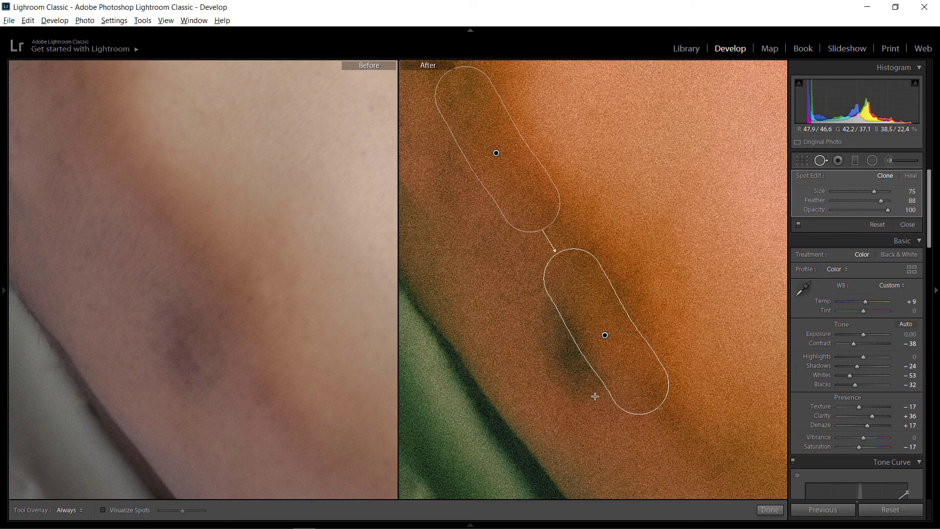
left_click_drag(595, 396, 596, 393)
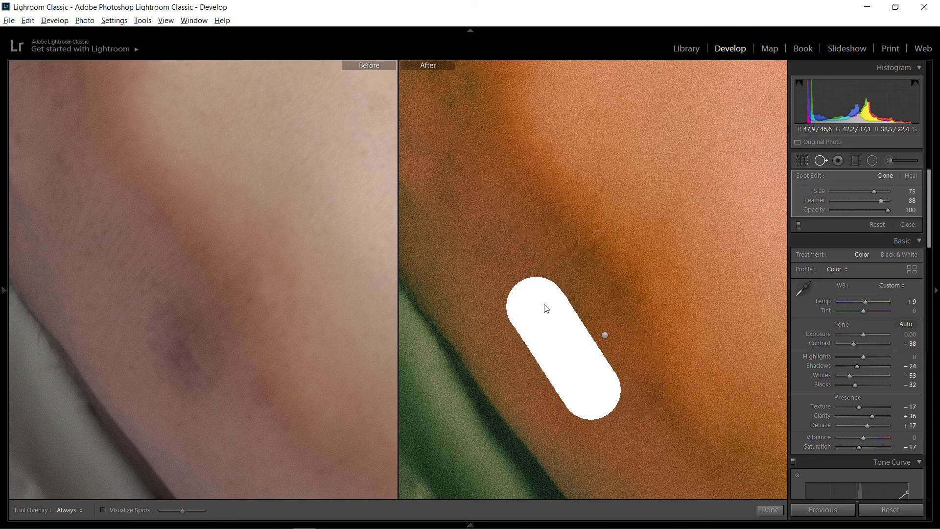
left_click_drag(533, 306, 534, 306)
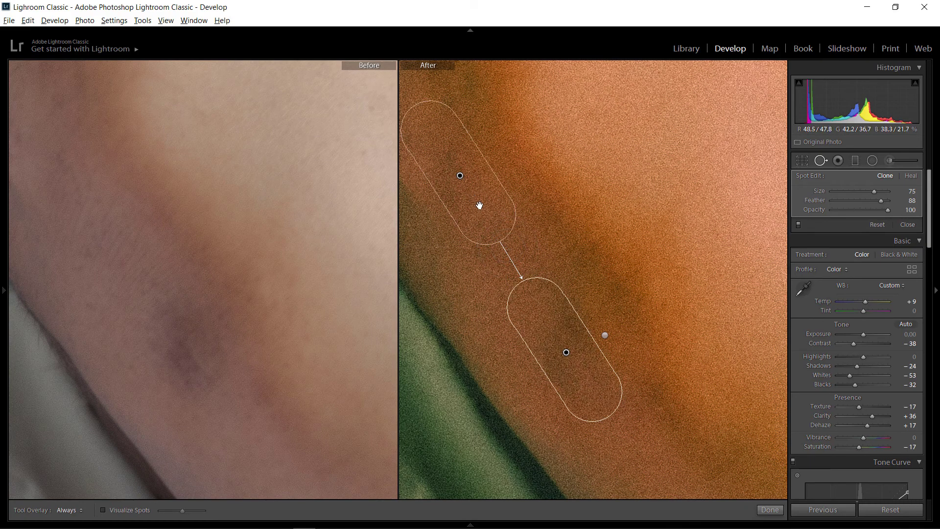
mouse_move(542, 309)
left_mouse_down()
mouse_move(598, 422)
mouse_move(649, 443)
left_mouse_up()
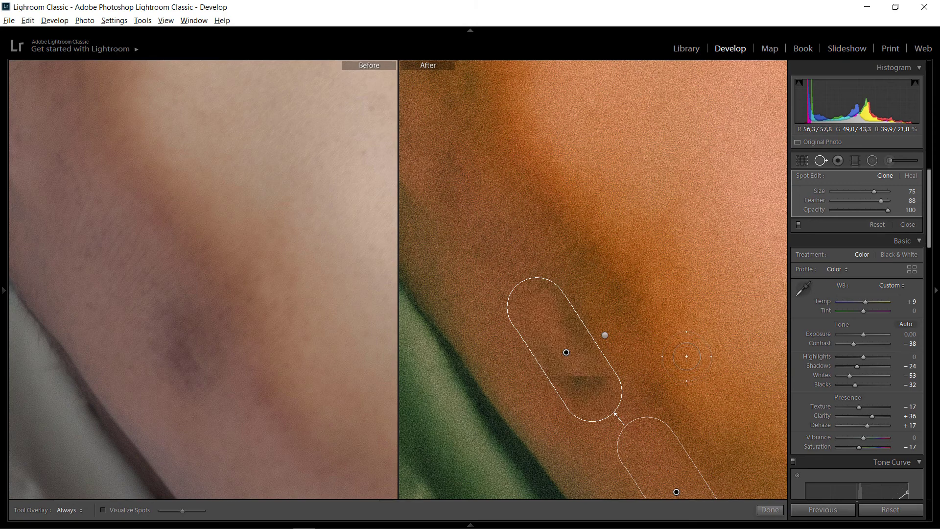
Move the knee patch up-left onto the mark and delete the unwanted extra patch
key("z")
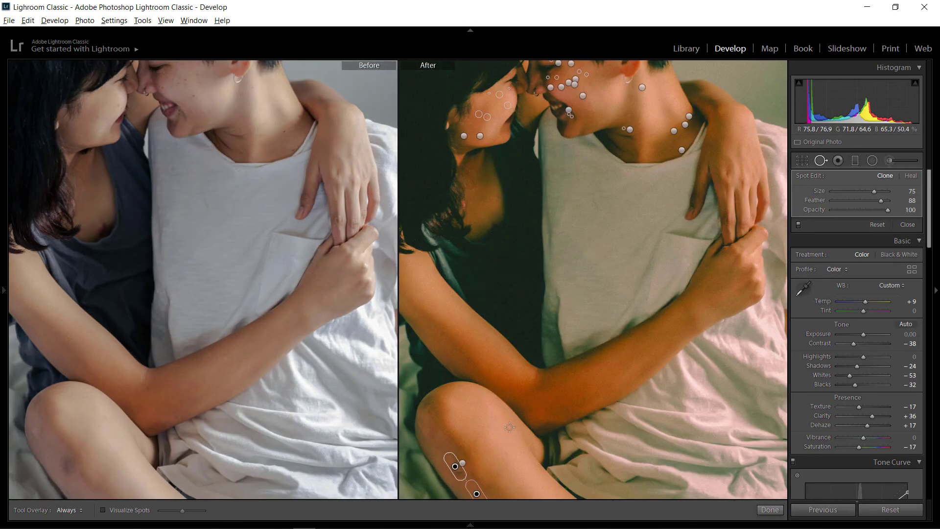
scroll(509, 427, "up", 2)
scroll(510, 423, "up", 2)
scroll(626, 346, "up", 2)
scroll(657, 415, "down", 2)
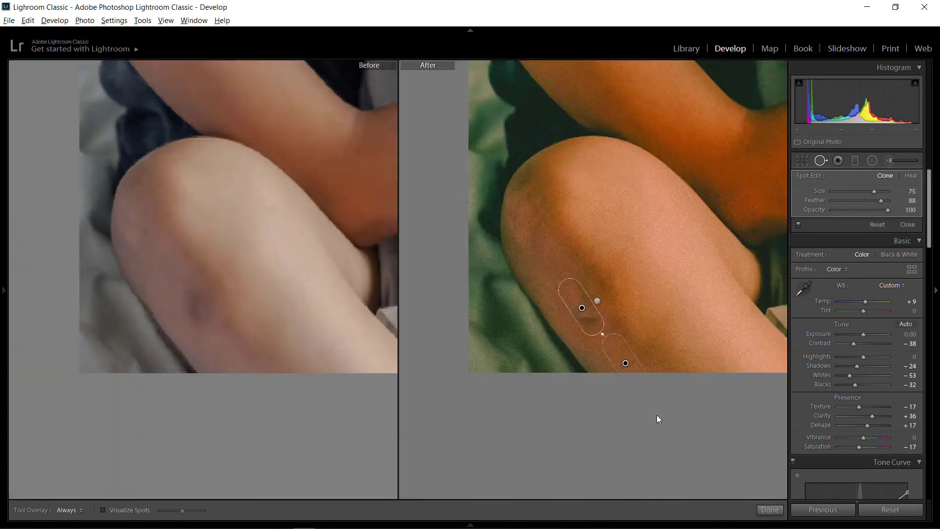
scroll(656, 417, "down", 1)
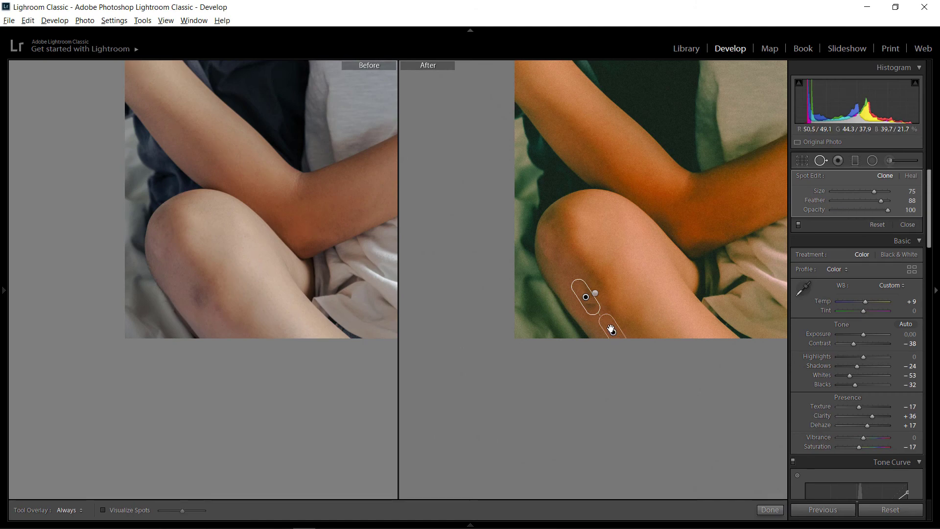
mouse_move(611, 327)
left_mouse_down()
mouse_move(590, 311)
mouse_move(586, 297)
mouse_move(594, 299)
left_mouse_up()
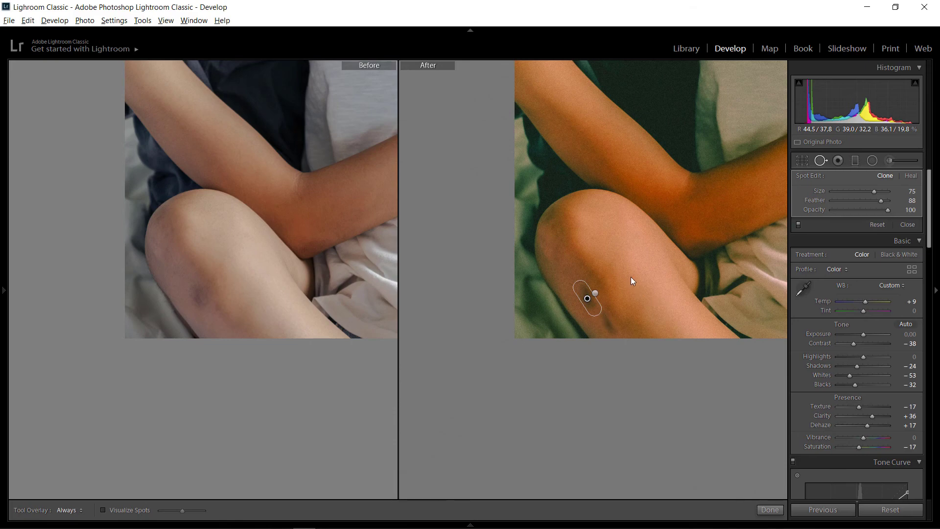
left_click_drag(598, 312, 613, 331)
left_click(587, 299)
key("Delete")
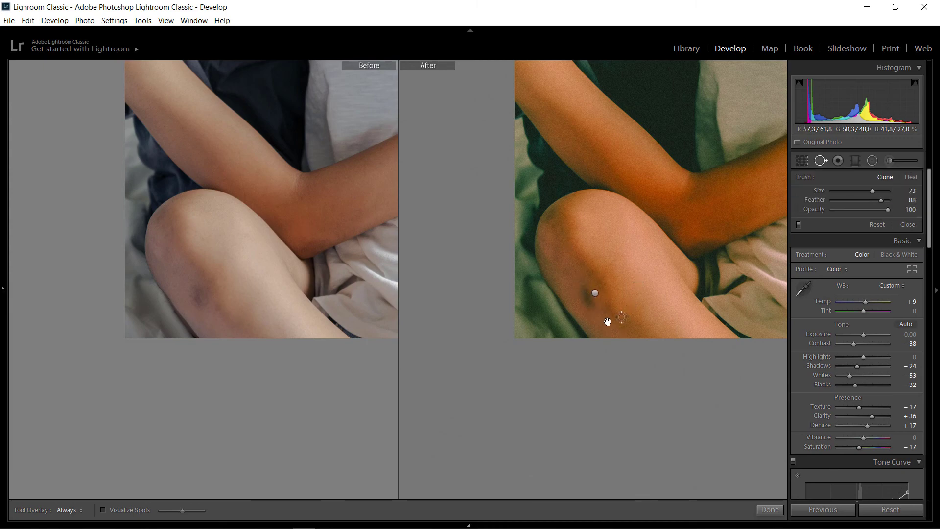
Clone away the dark spot near the knee and close Spot Removal
left_click(600, 315)
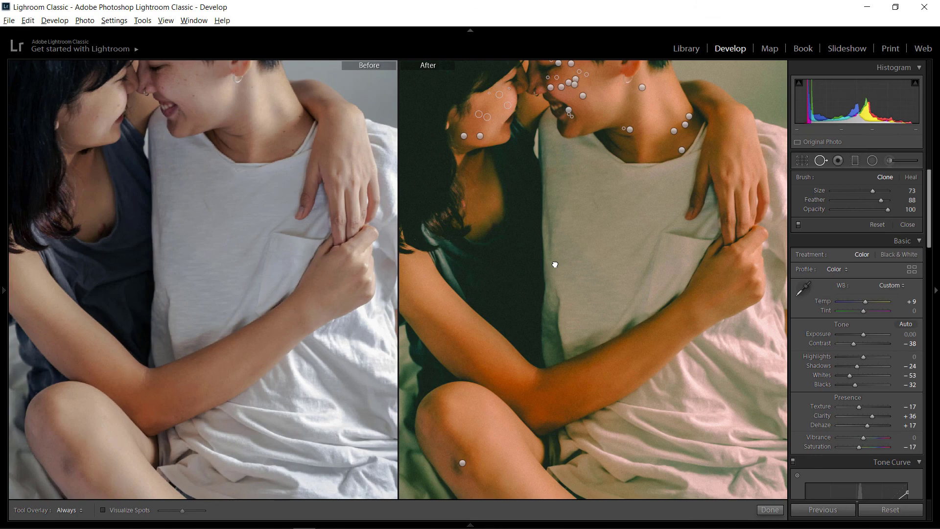
left_click(604, 336)
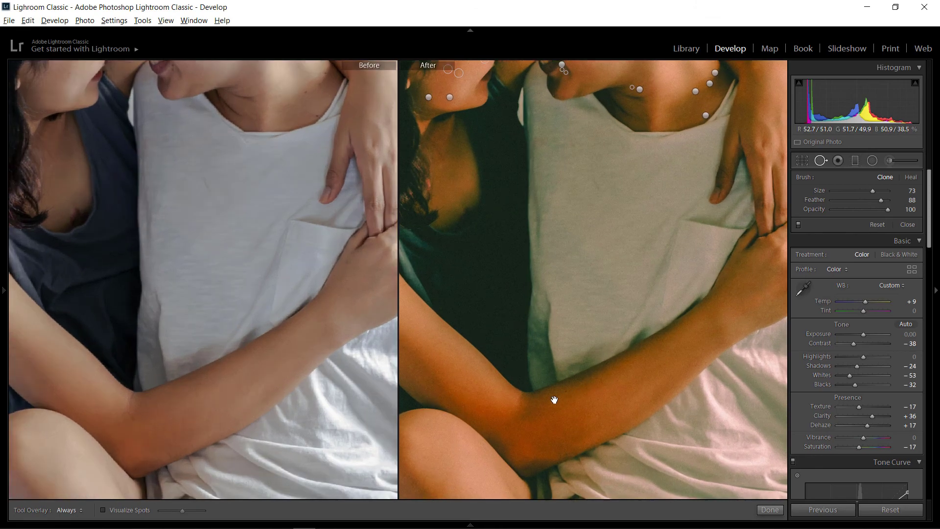
left_click_drag(552, 398, 617, 209)
left_click(617, 210)
left_click(543, 295)
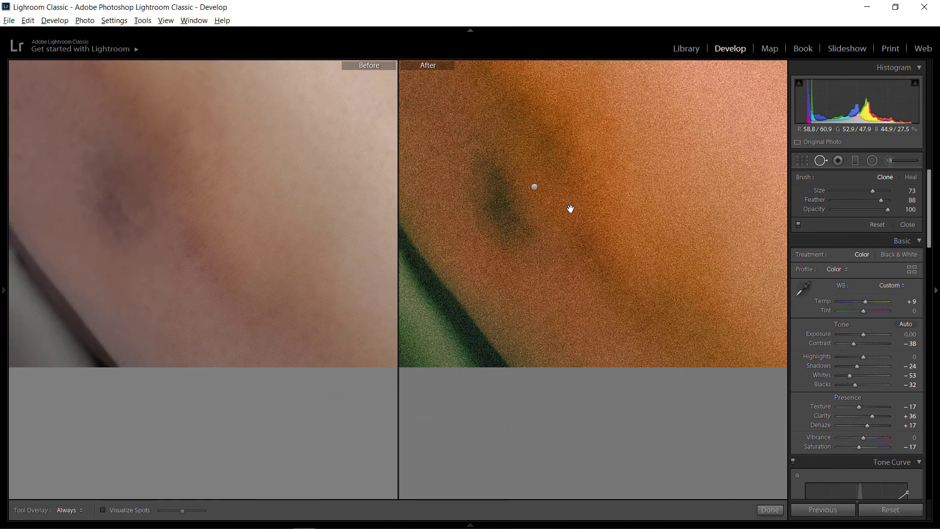
mouse_move(527, 346)
left_mouse_down()
mouse_move(613, 234)
mouse_move(626, 289)
mouse_move(625, 258)
mouse_move(604, 228)
left_mouse_up()
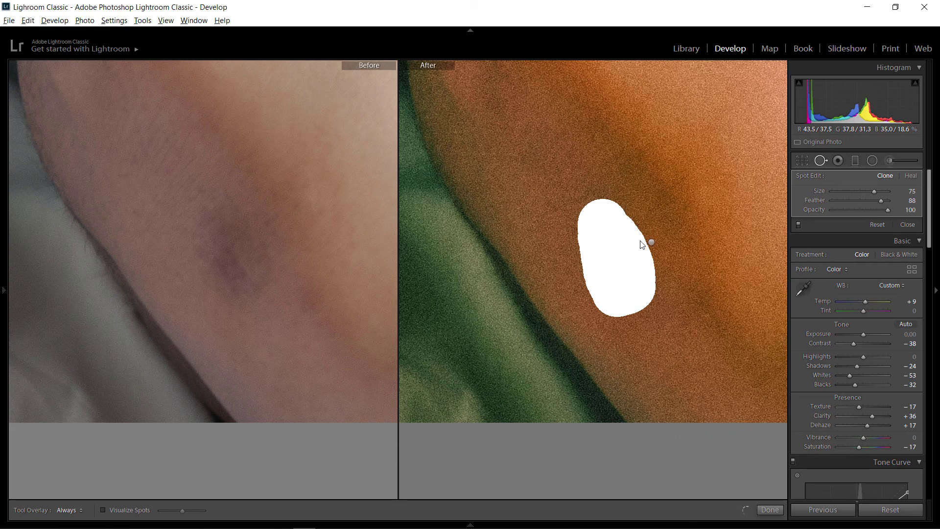
left_click_drag(647, 226, 610, 233)
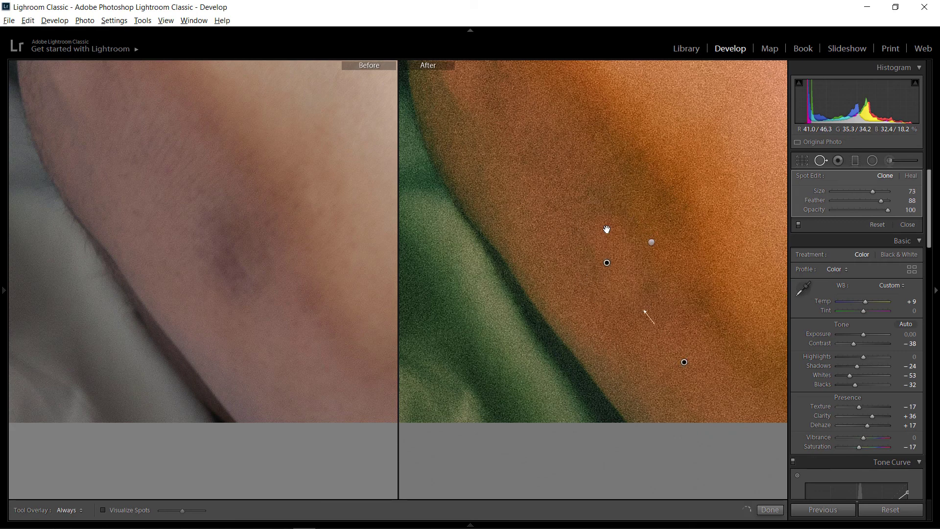
key("q")
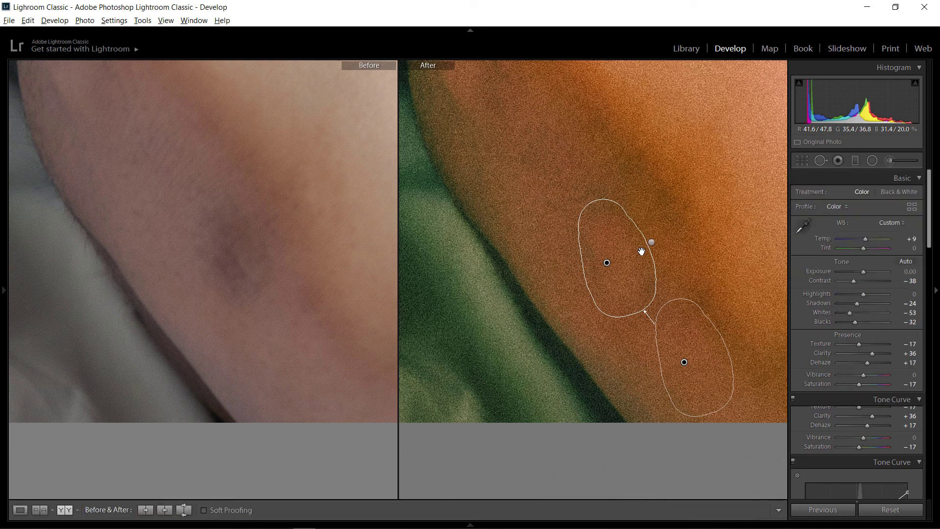
key("ctrl+0")
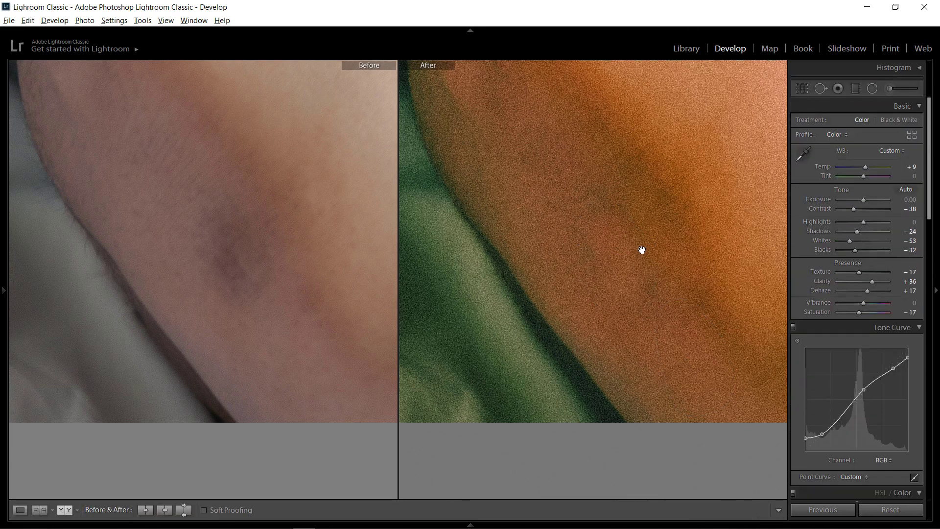
Pull the tone curve's shadow point down and add a slightly nudged midtone point
left_click(642, 250)
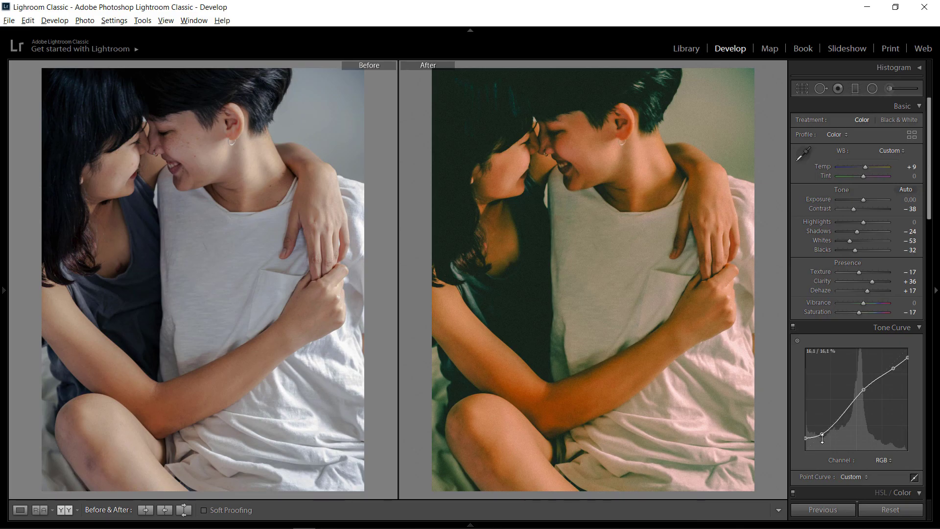
left_click_drag(822, 437, 821, 440)
left_click_drag(863, 392, 859, 395)
key("ctrl+0")
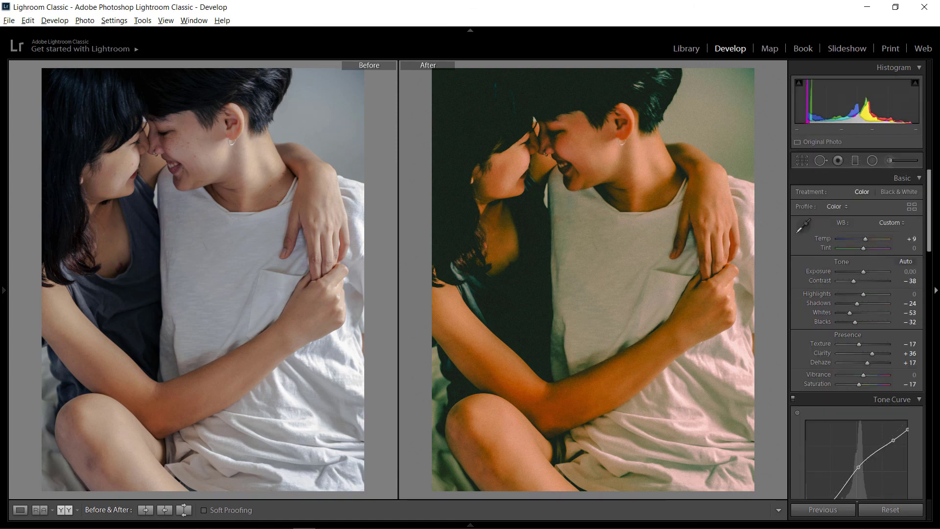
left_click(936, 290)
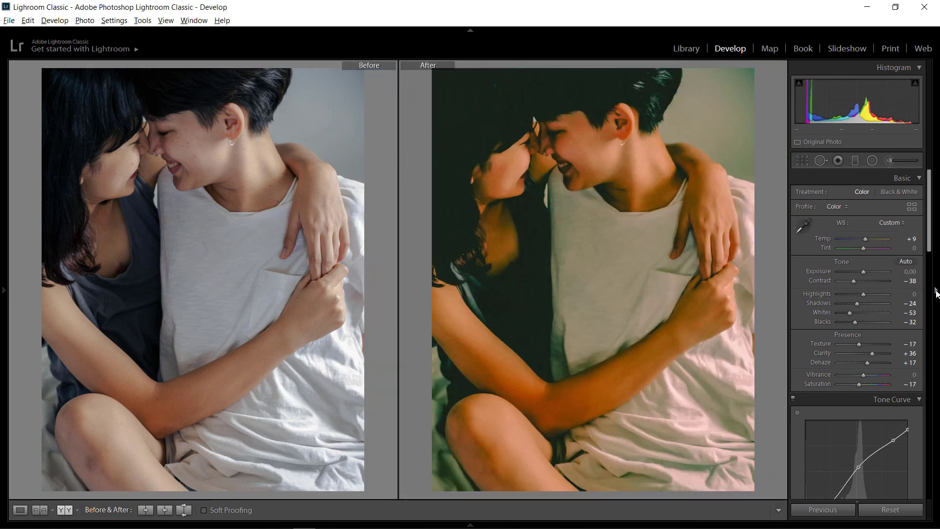
Hide the right panel and switch to Lights Out for the before/after view
left_click(937, 291)
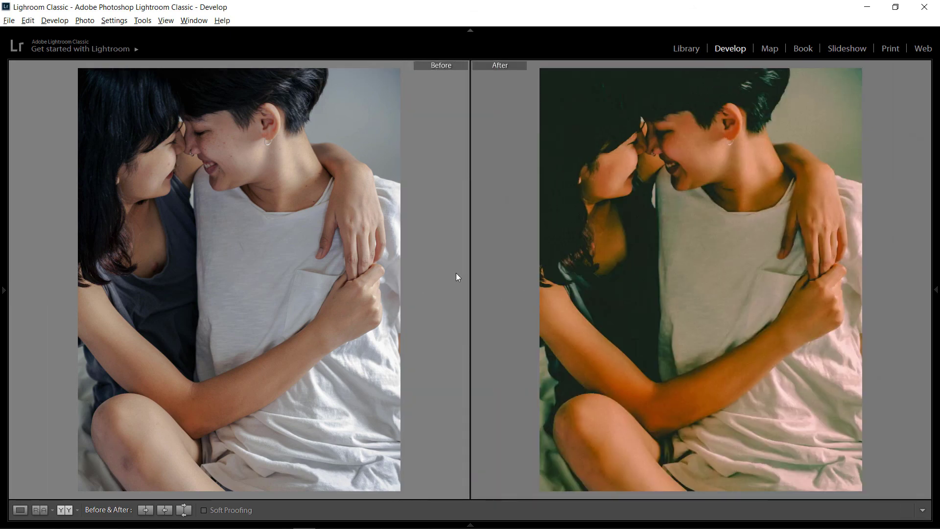
key("l")
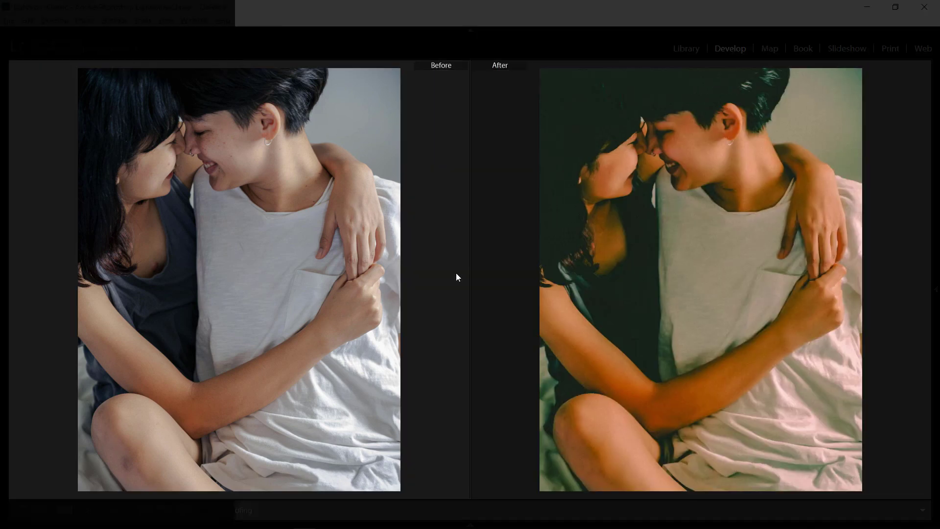
key("l")
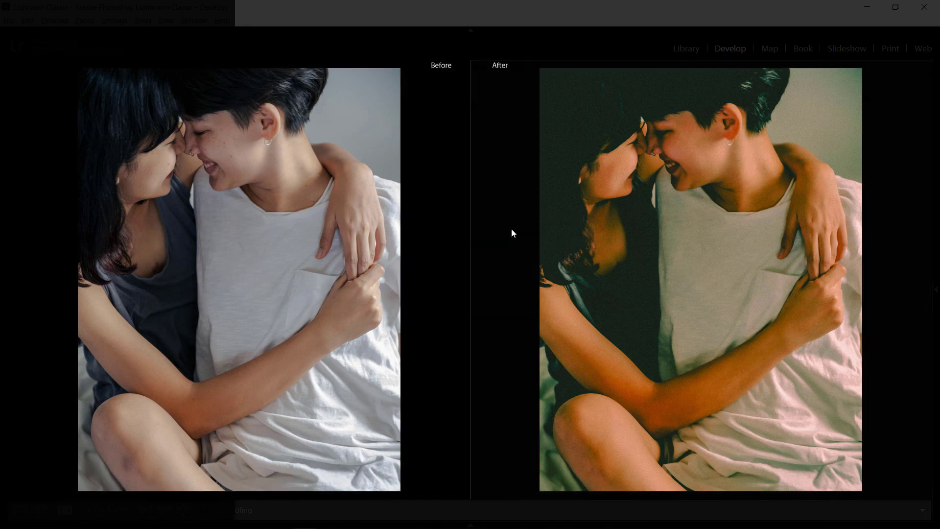